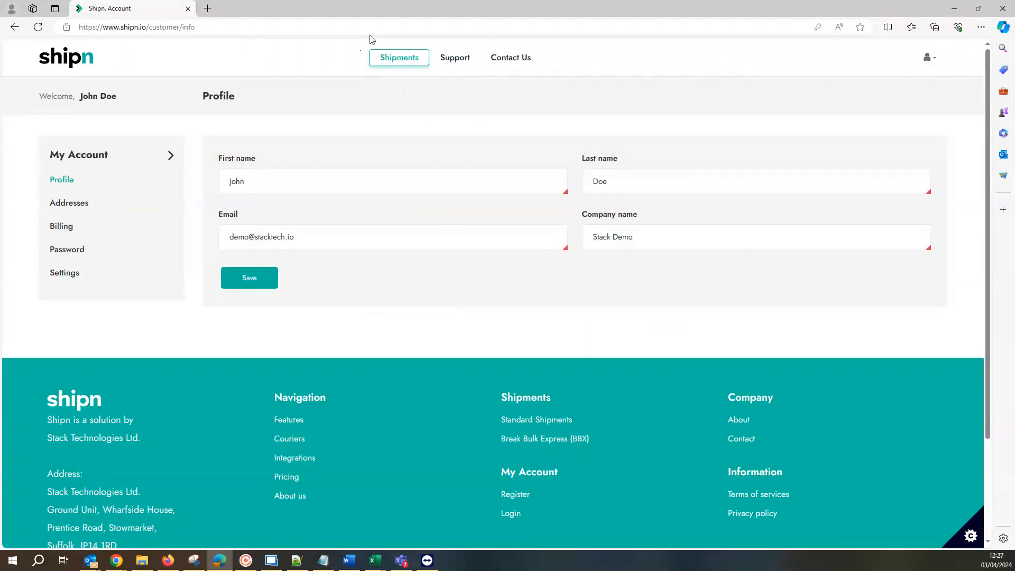
- Open the customer orders list and open the first order, dated 2023-12-19, for editing
{"action": "left_click", "coordinate": [394, 60]}
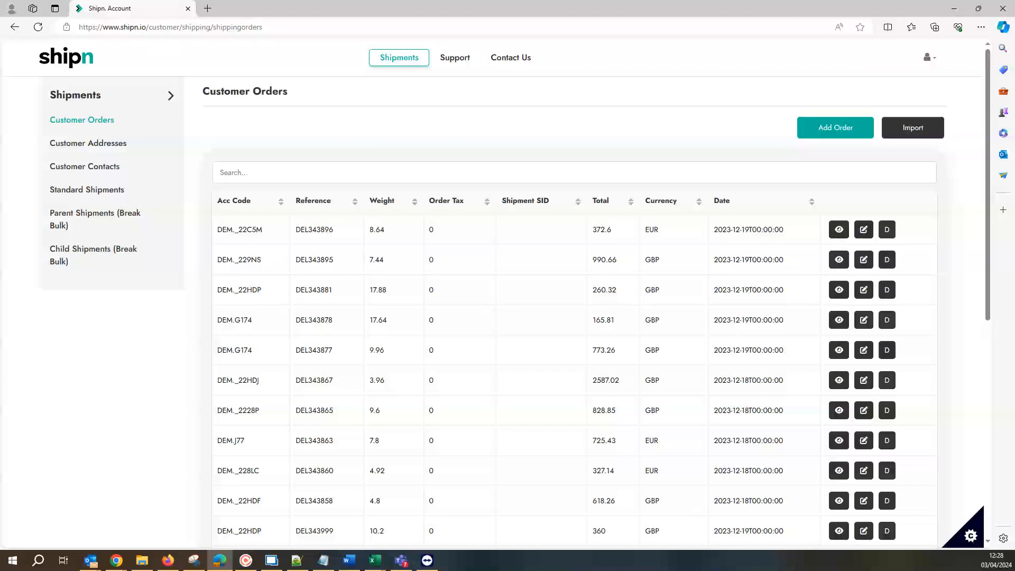
{"action": "key", "text": "alt+Tab"}
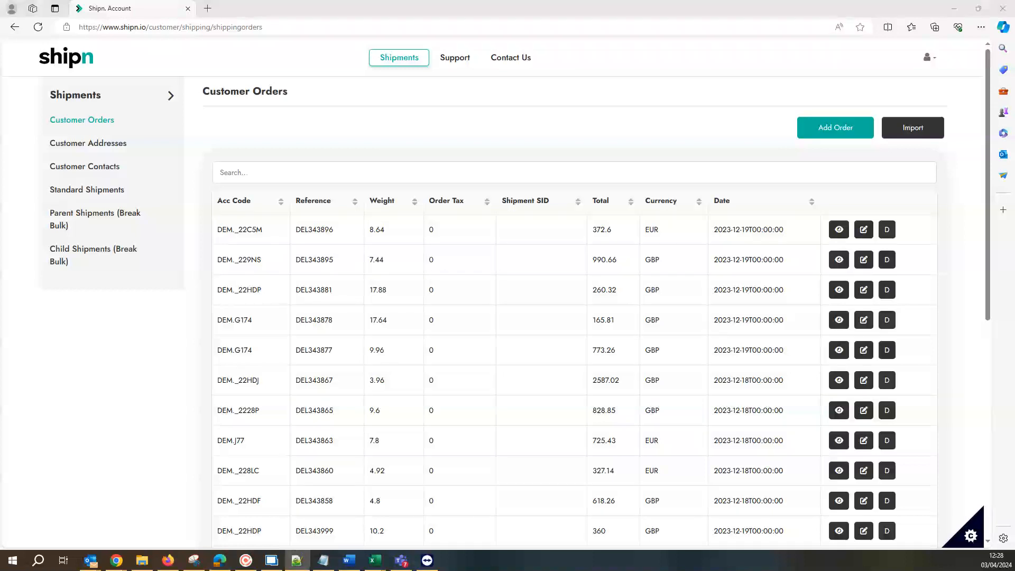
{"action": "key", "text": "alt+Tab"}
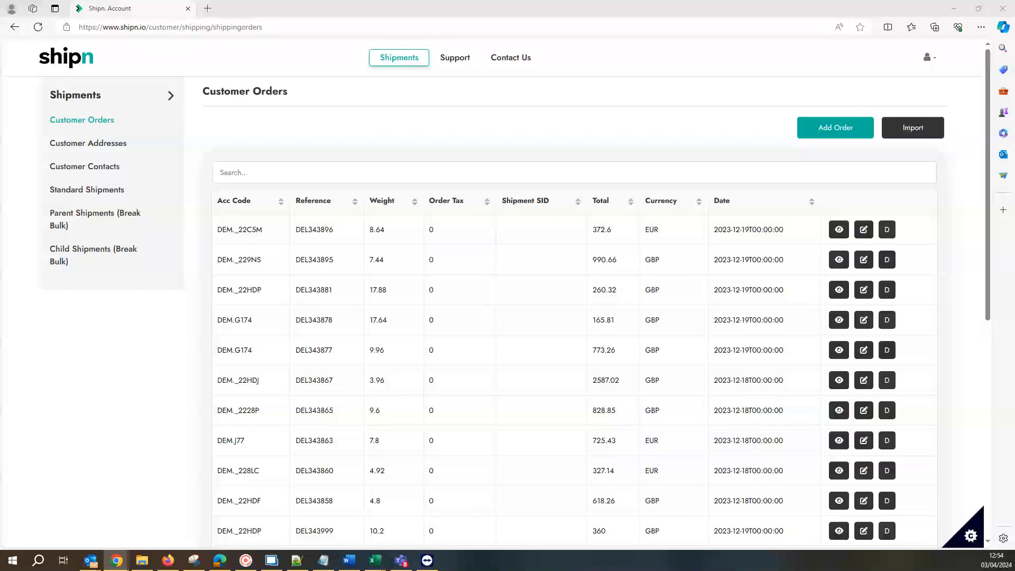
{"action": "key", "text": "alt+Tab"}
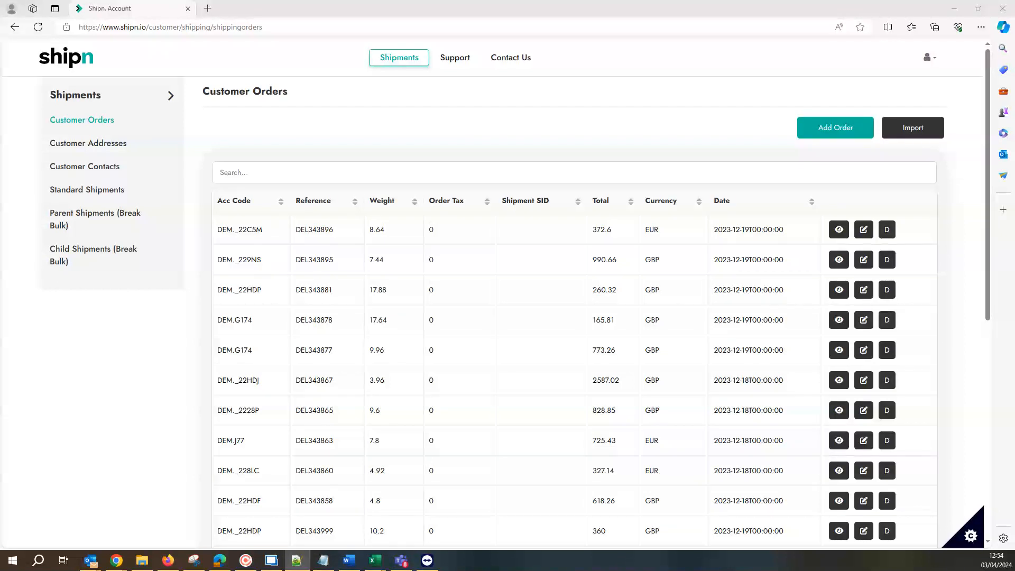
{"action": "left_click", "coordinate": [857, 236]}
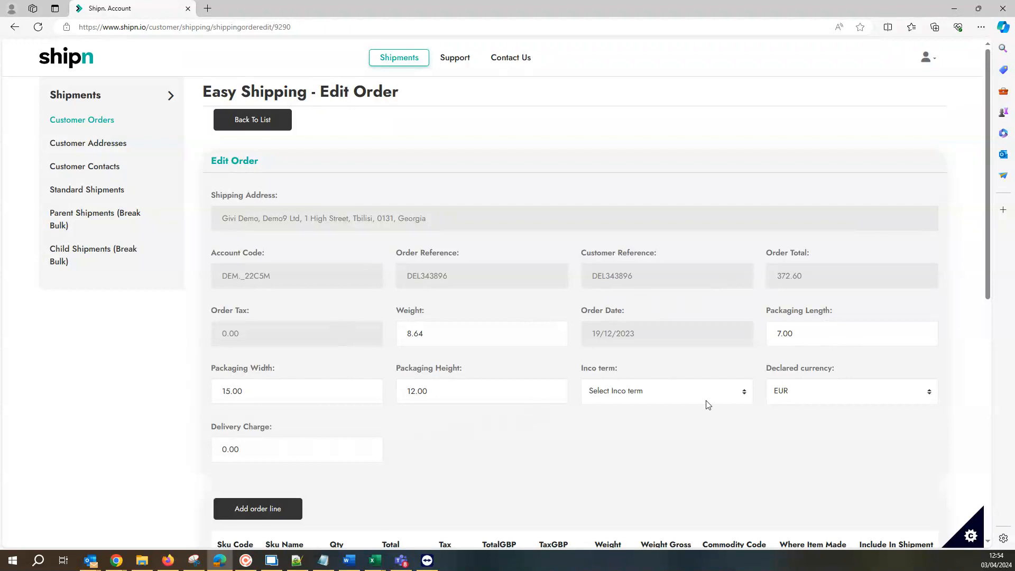
- Review the order's packaging details and order lines, and save the order
{"action": "scroll", "coordinate": [489, 433], "scroll_direction": "down", "scroll_amount": 3}
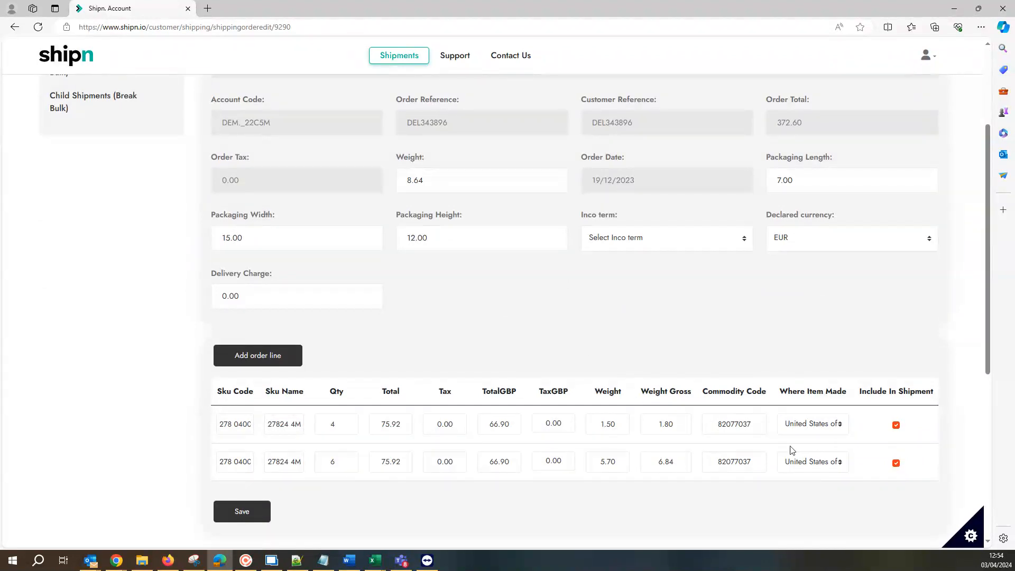
{"action": "left_click", "coordinate": [254, 360]}
{"action": "left_click", "coordinate": [261, 511]}
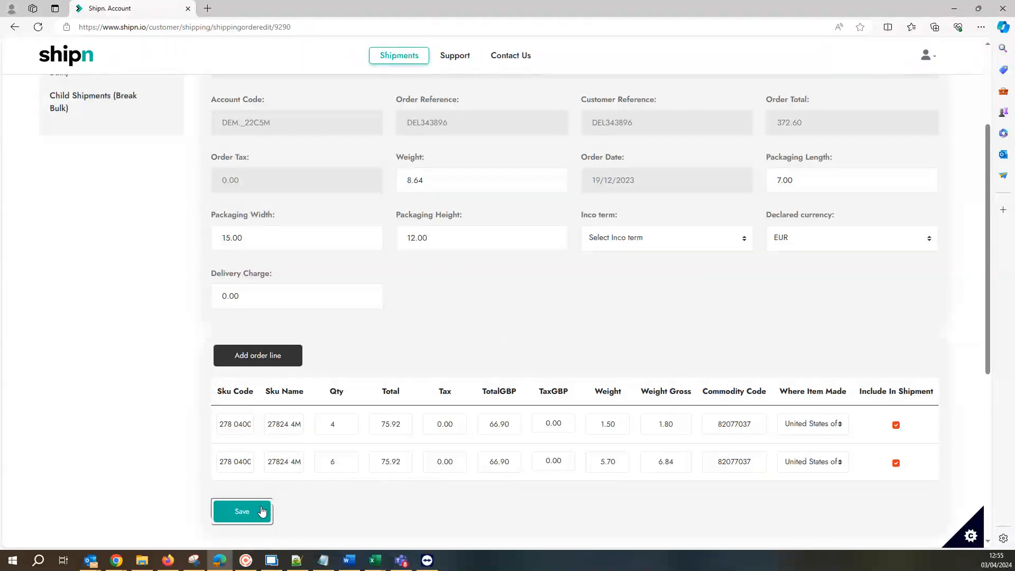
{"action": "scroll", "coordinate": [473, 172], "scroll_direction": "up", "scroll_amount": 3}
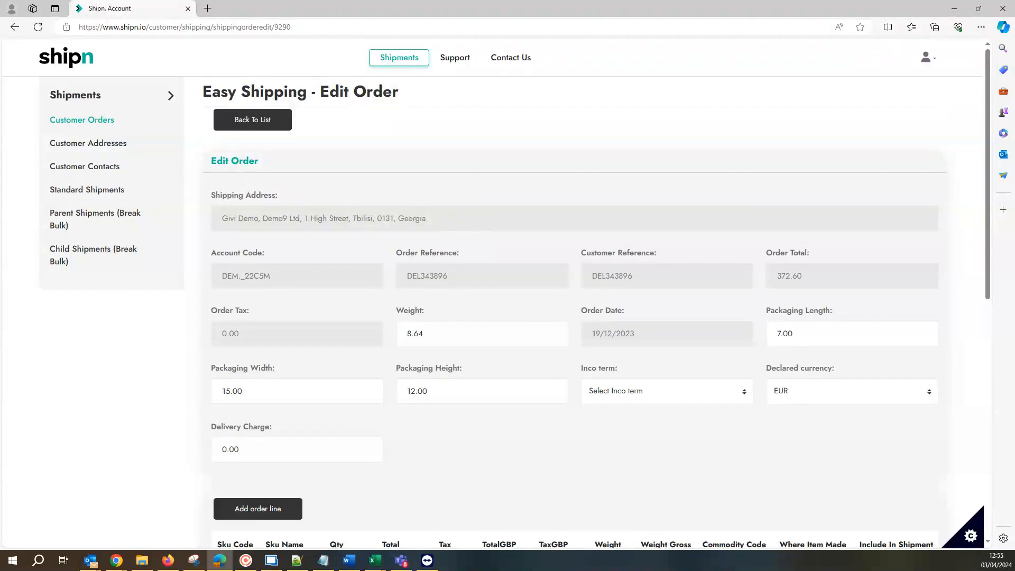
{"action": "key", "text": "alt+Tab"}
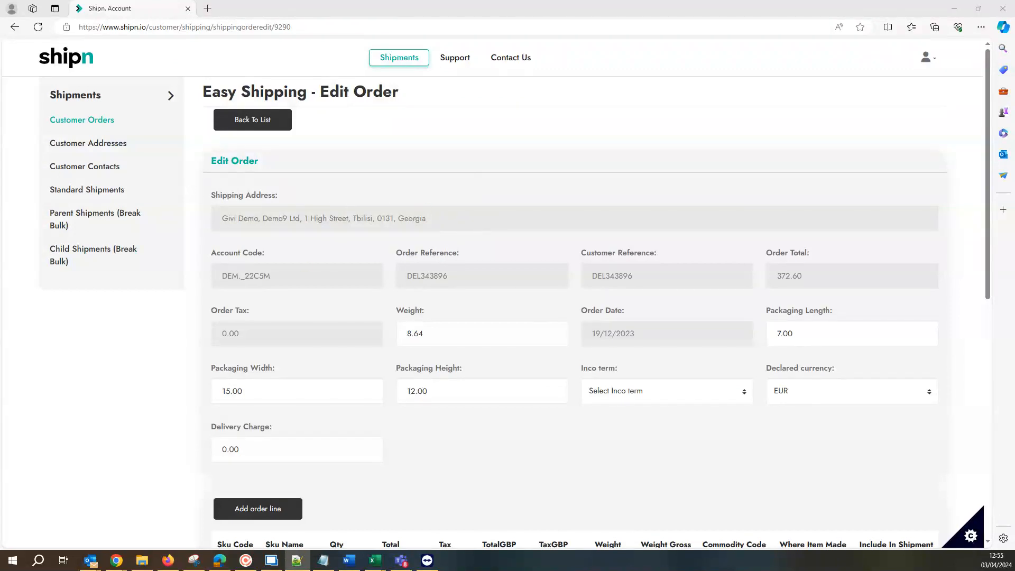
{"action": "key", "text": "alt+Tab"}
{"action": "key", "text": "alt+Tab"}
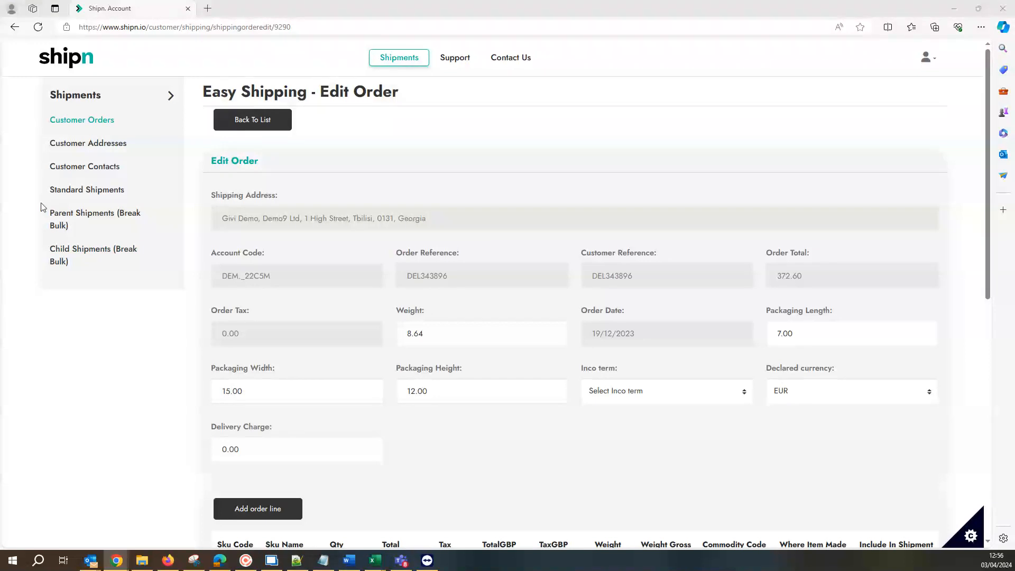
- Open the customer addresses list and validate the Demo1 Ltd address in Canada
{"action": "left_click", "coordinate": [100, 144]}
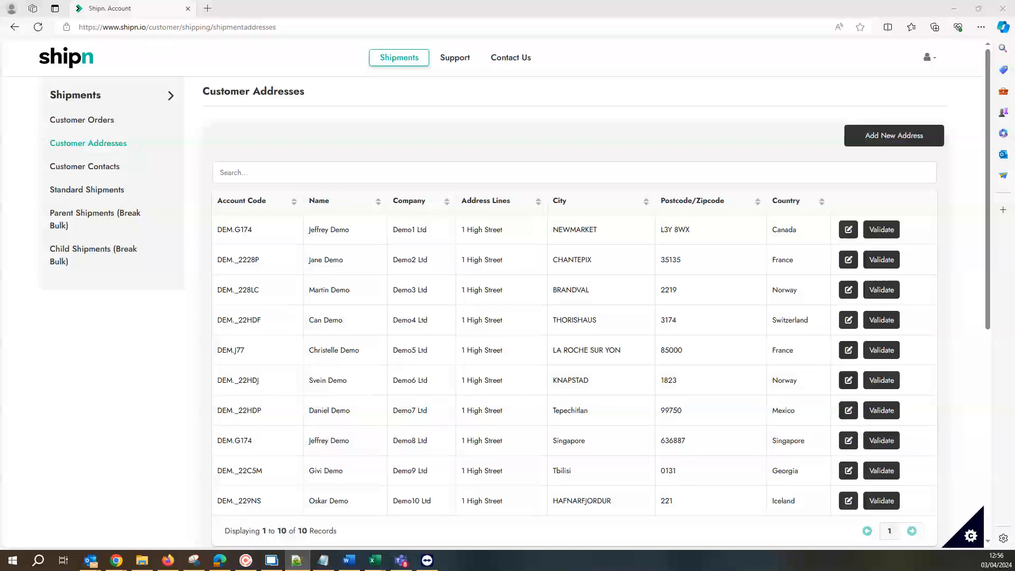
{"action": "left_click", "coordinate": [886, 234]}
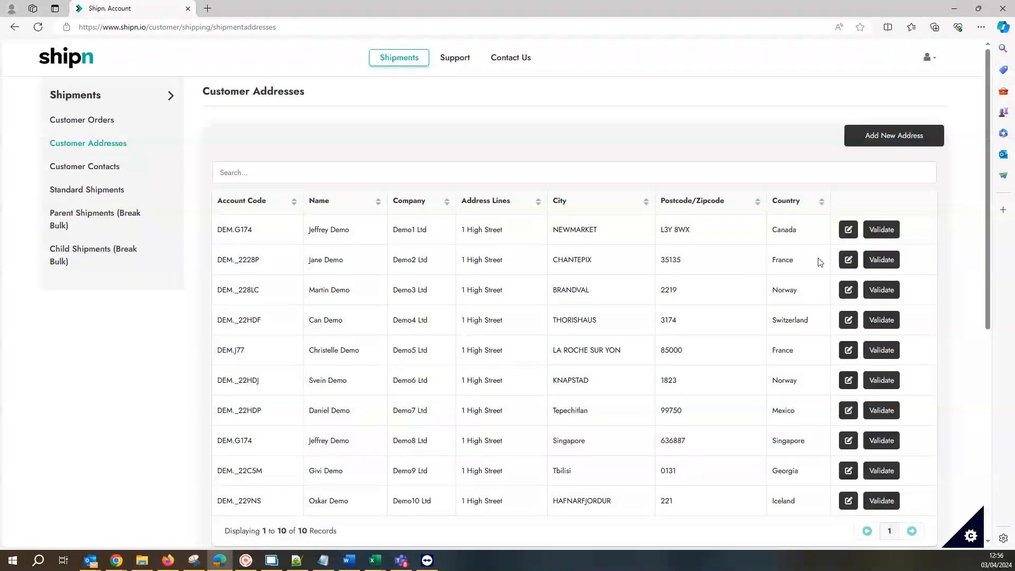
- Replace the last character of the Demo1 Ltd address's postal code with 1 and validate the saved address again
{"action": "left_click", "coordinate": [847, 229]}
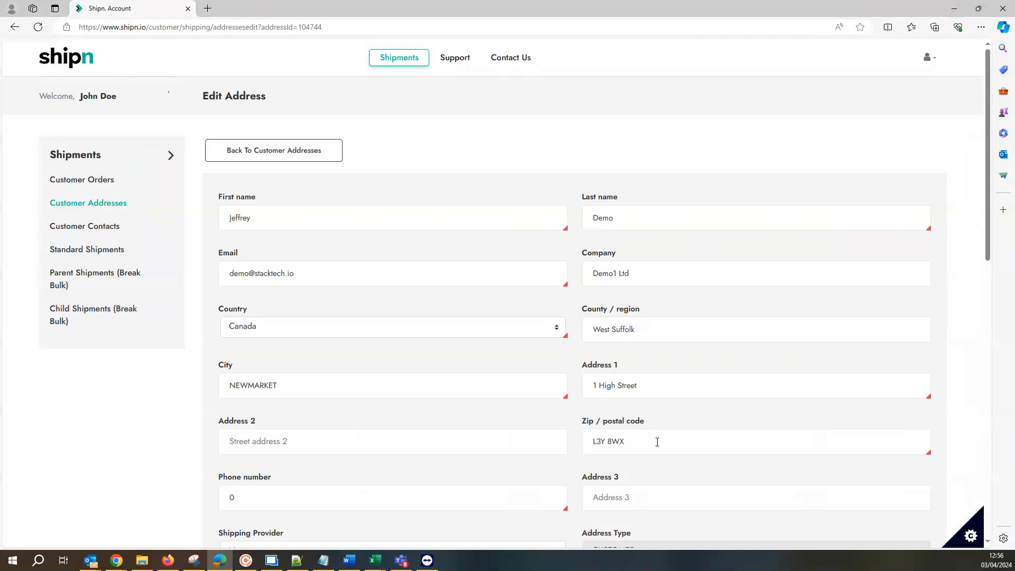
{"action": "left_click", "coordinate": [657, 441]}
{"action": "key", "text": "BackSpace"}
{"action": "type", "text": "1"}
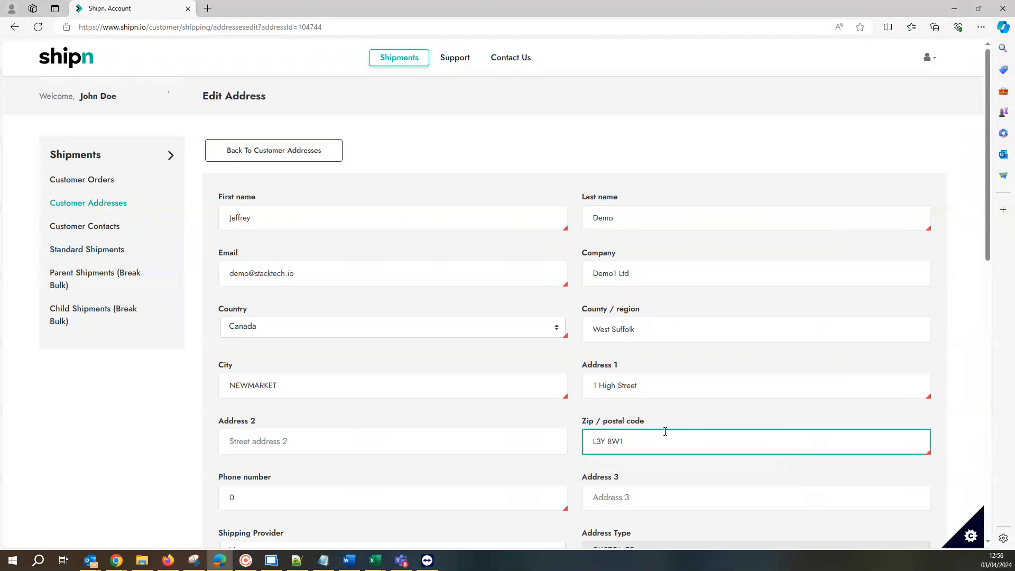
{"action": "scroll", "coordinate": [628, 387], "scroll_direction": "down", "scroll_amount": 4}
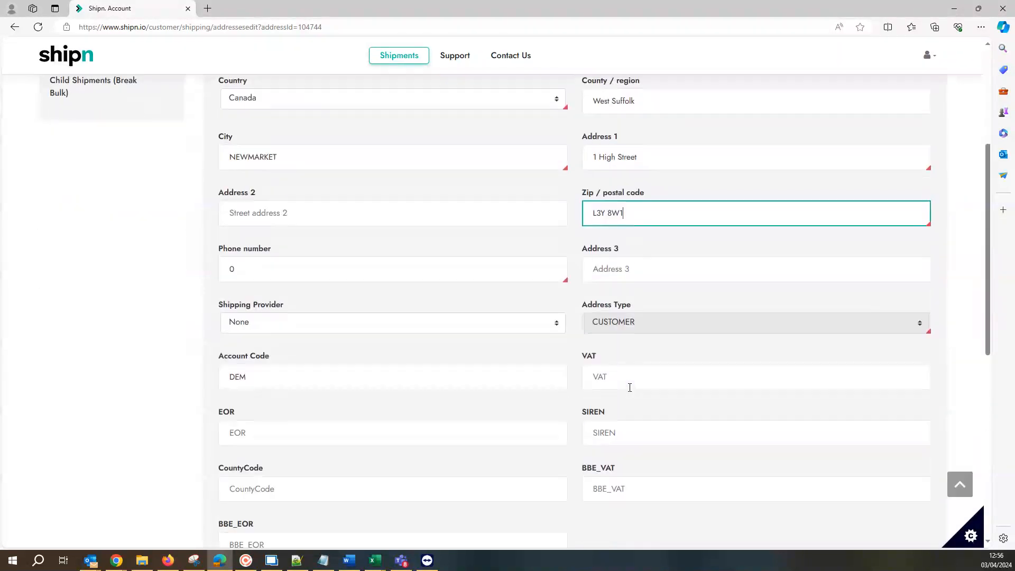
{"action": "scroll", "coordinate": [475, 406], "scroll_direction": "down", "scroll_amount": 5}
{"action": "left_click", "coordinate": [244, 286]}
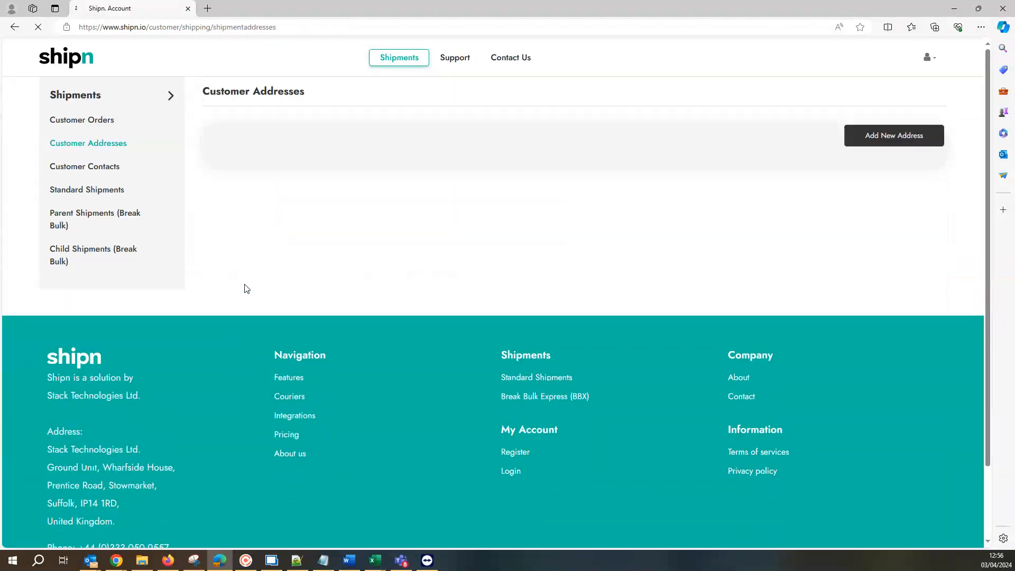
{"action": "left_click", "coordinate": [876, 231]}
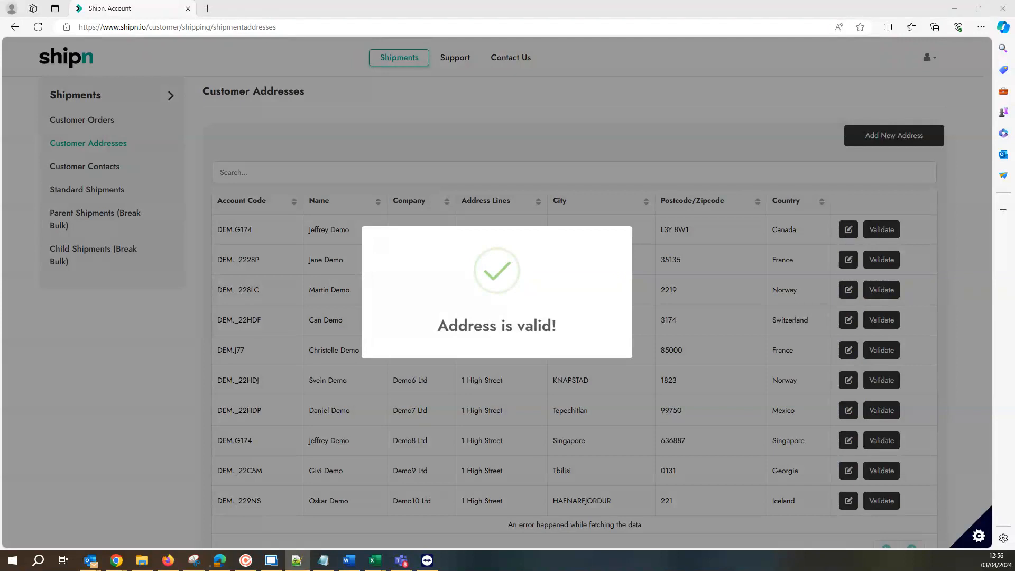
{"action": "key", "text": "alt+Tab"}
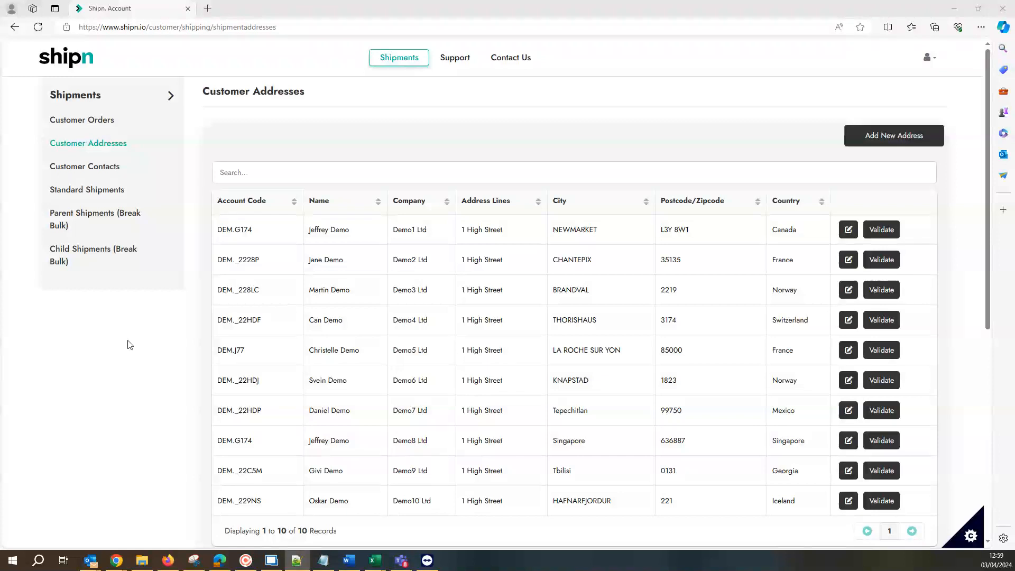
- Open the customer contacts list to view the contacts on the account
{"action": "left_click", "coordinate": [91, 167]}
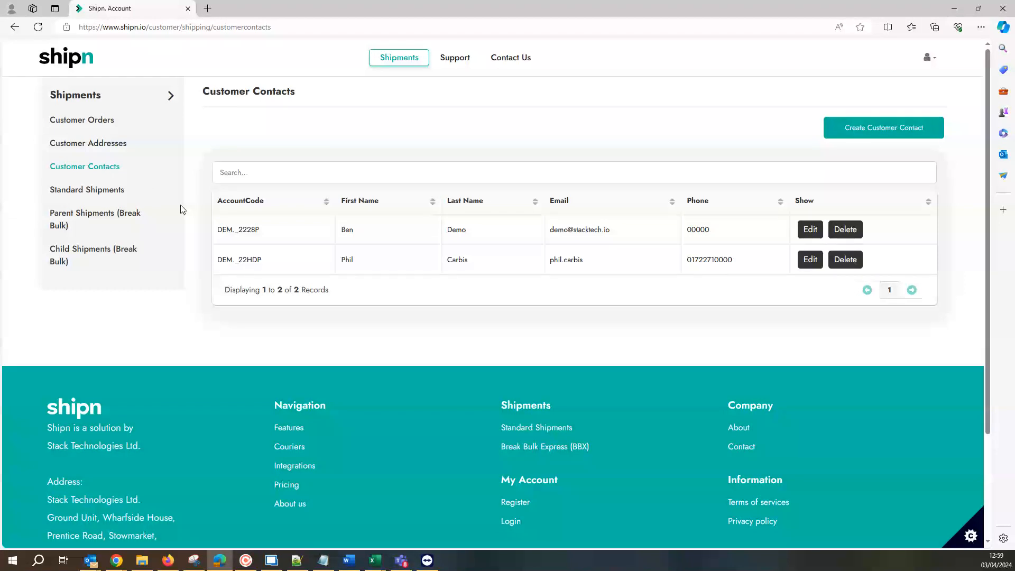
{"action": "key", "text": "alt+Tab"}
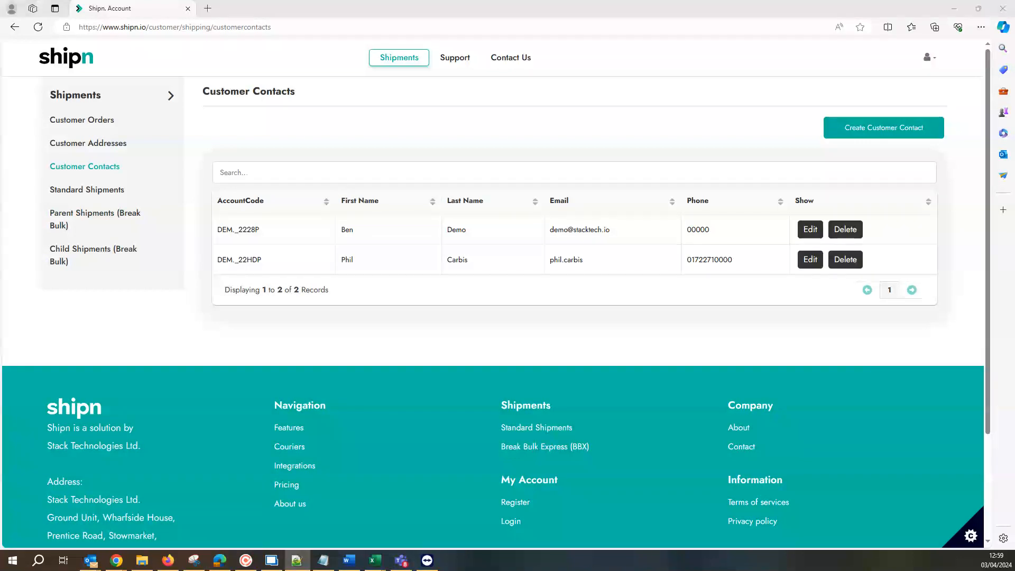
{"action": "key", "text": "alt+Tab"}
{"action": "key", "text": "alt+Tab"}
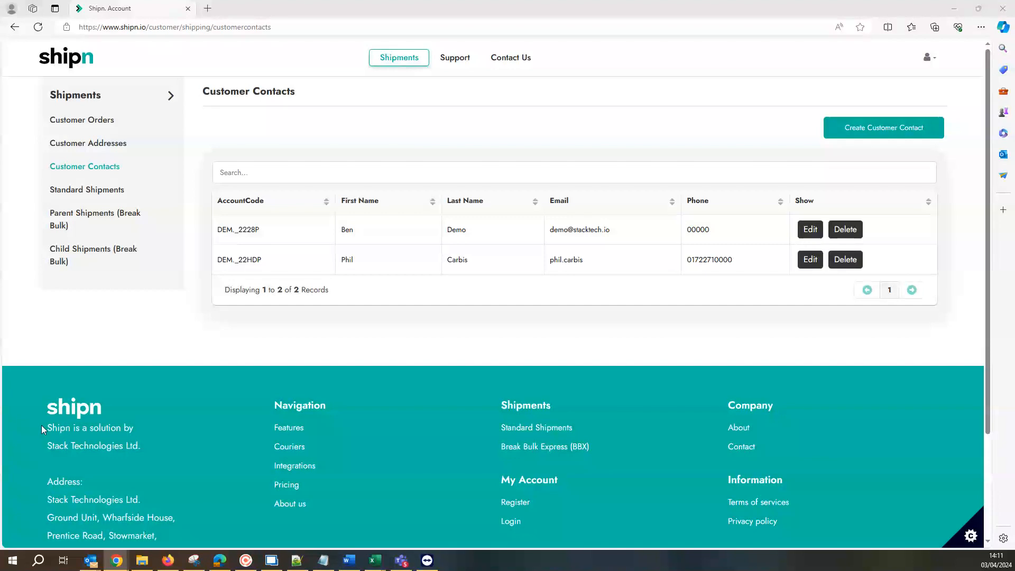
- Start a new standard shipment with DHL as the shipping provider
{"action": "left_click", "coordinate": [98, 190]}
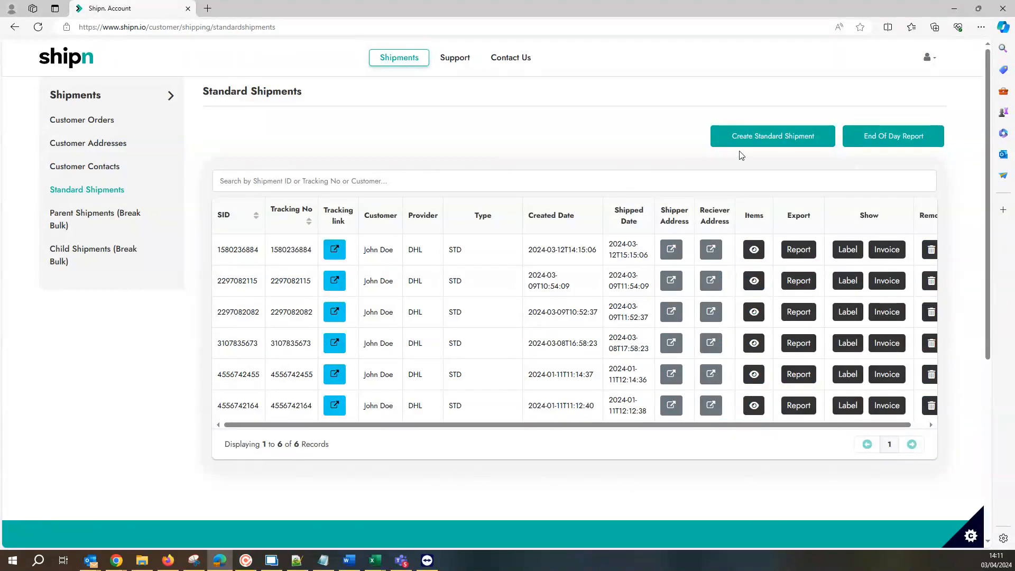
{"action": "left_click", "coordinate": [761, 144]}
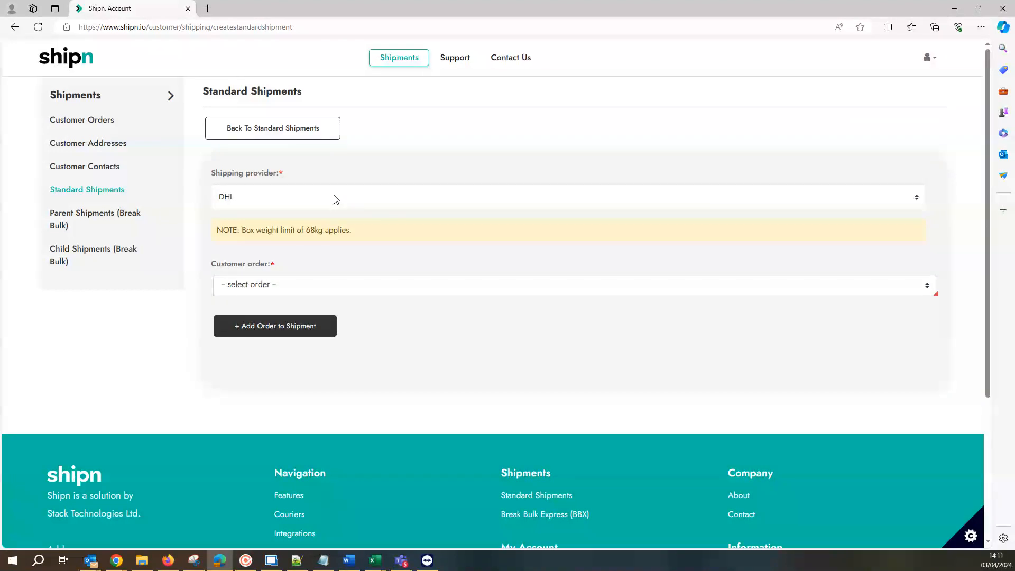
{"action": "left_click", "coordinate": [334, 199]}
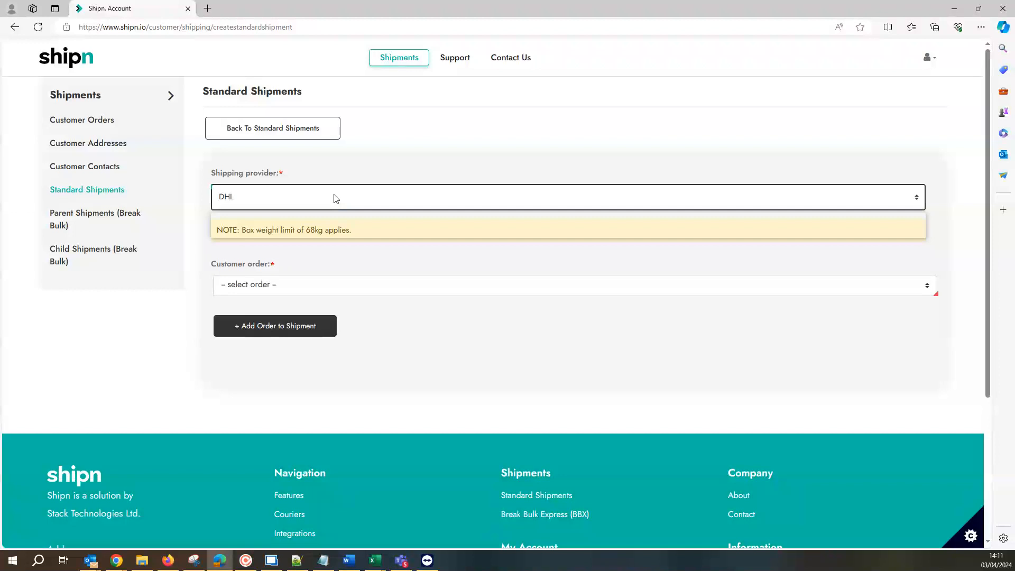
{"action": "left_click", "coordinate": [333, 199]}
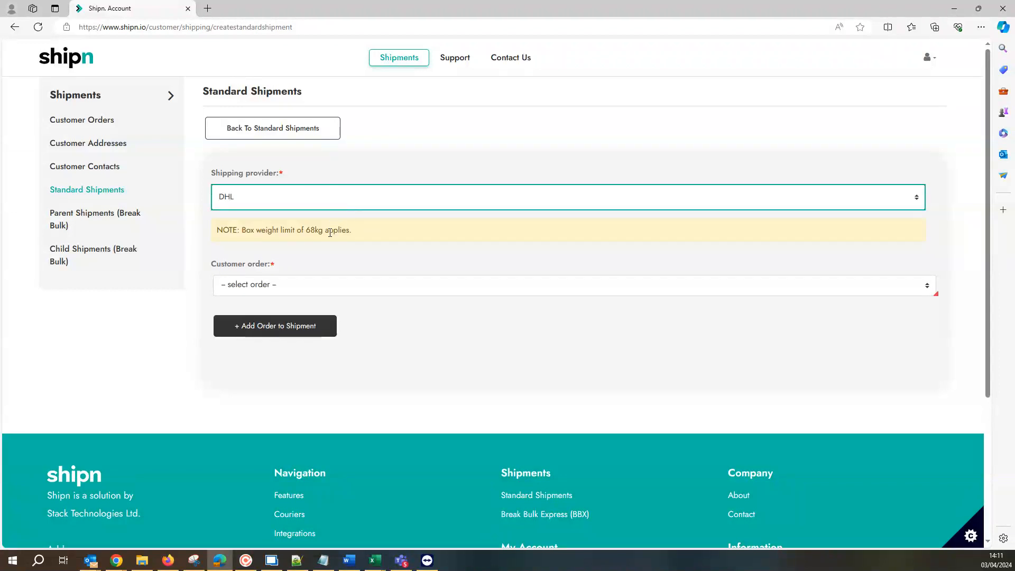
- Search the customer orders by part of the account code and select the Demo2 Ltd order for the shipment
{"action": "left_click", "coordinate": [295, 285]}
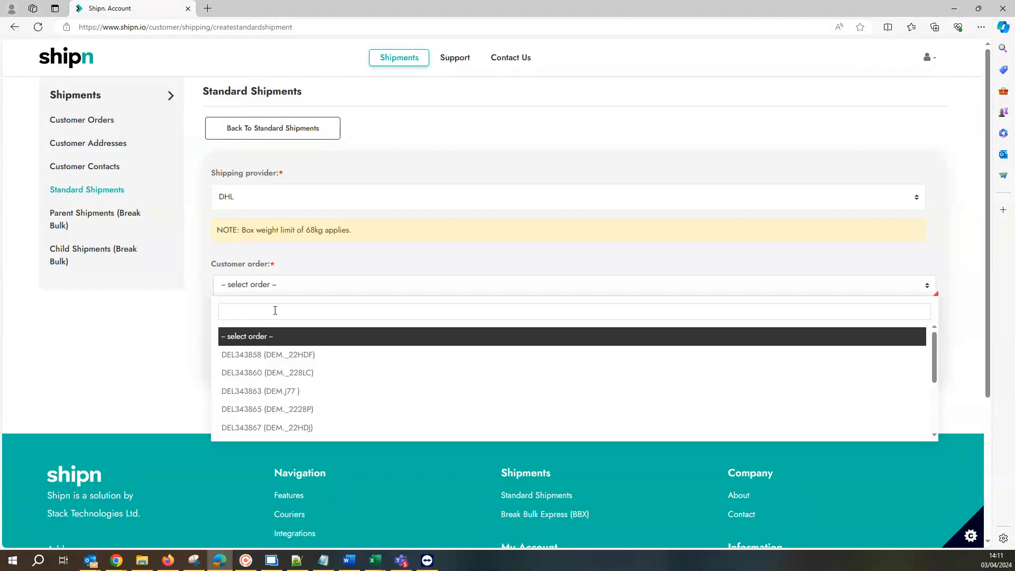
{"action": "type", "text": "_"}
{"action": "type", "text": "222"}
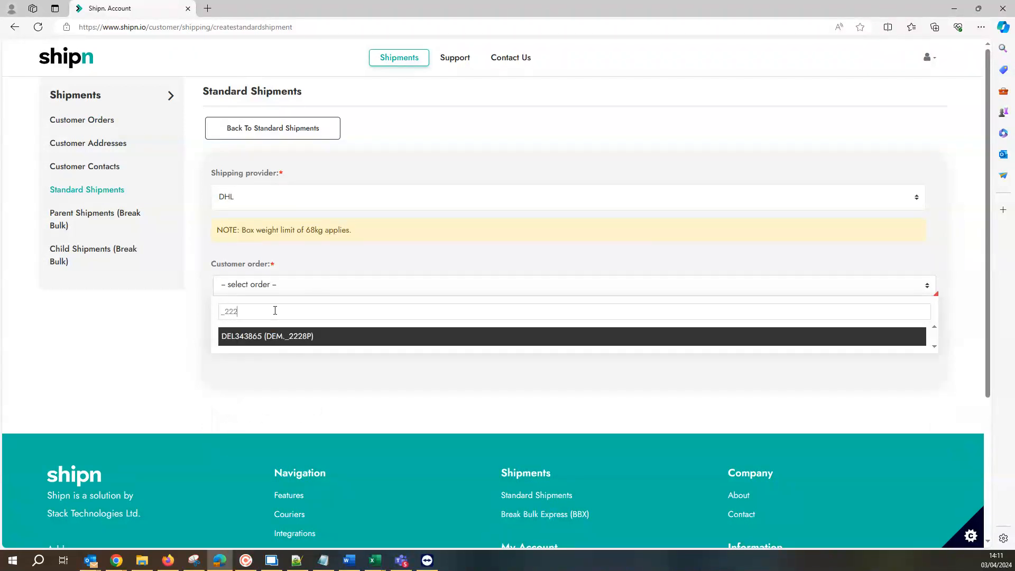
{"action": "type", "text": "*"}
{"action": "key", "text": "BackSpace"}
{"action": "left_click", "coordinate": [286, 338]}
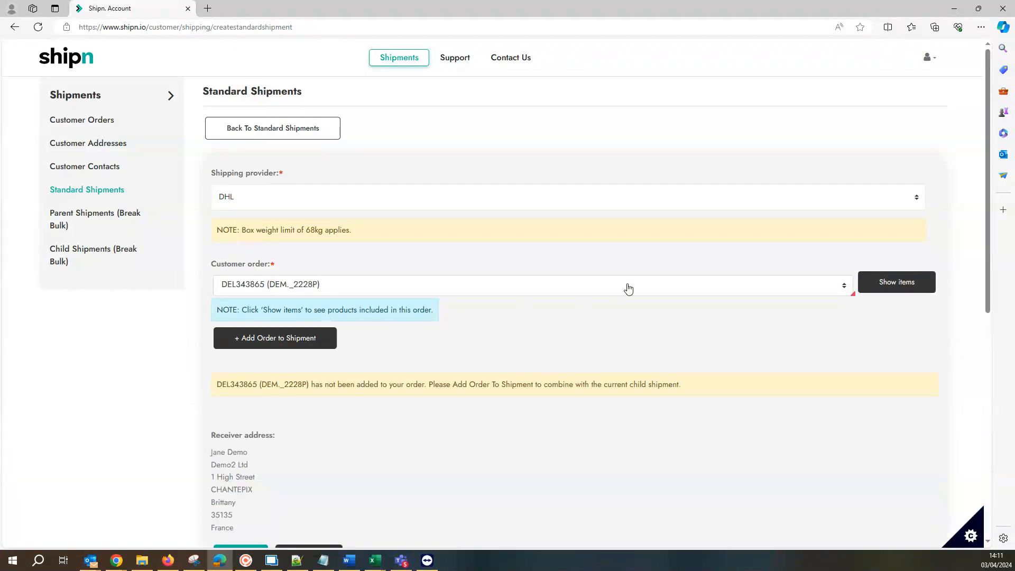
- Exclude the 2.00 MM Hi-ROC DRILL item from the selected order and add the order to the shipment
{"action": "left_click", "coordinate": [904, 290]}
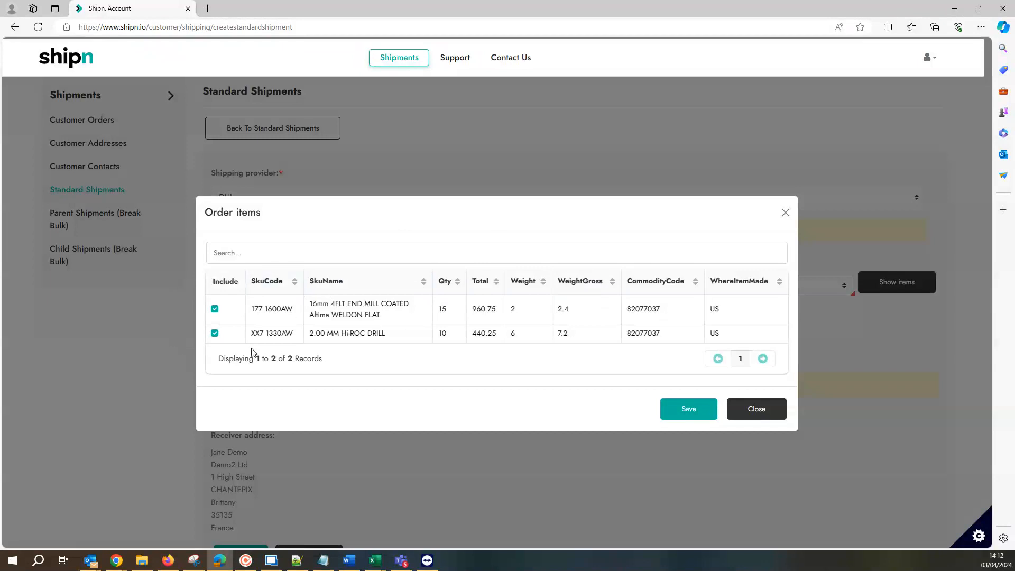
{"action": "left_click", "coordinate": [215, 333]}
{"action": "left_click", "coordinate": [694, 416]}
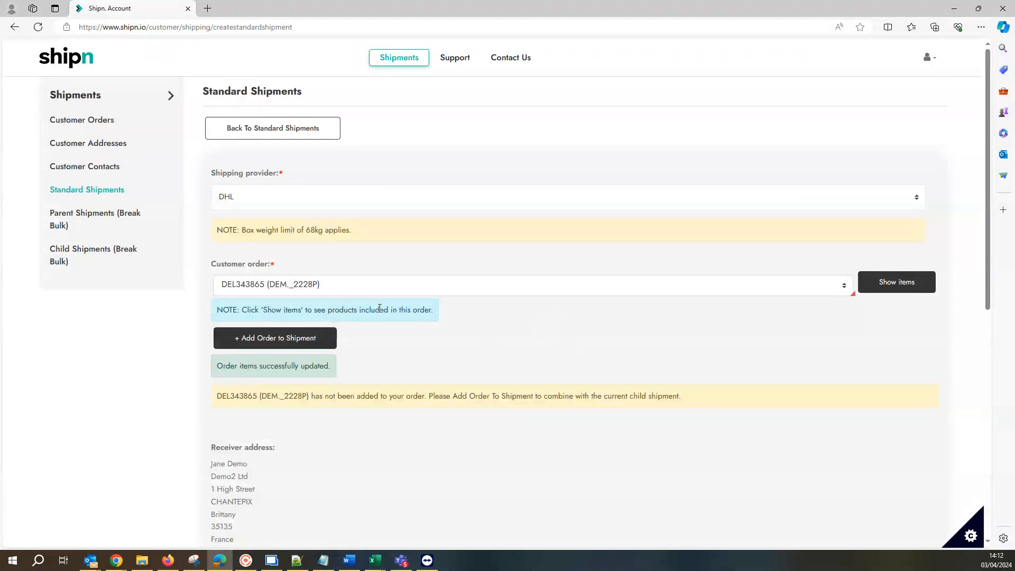
{"action": "left_click", "coordinate": [261, 343]}
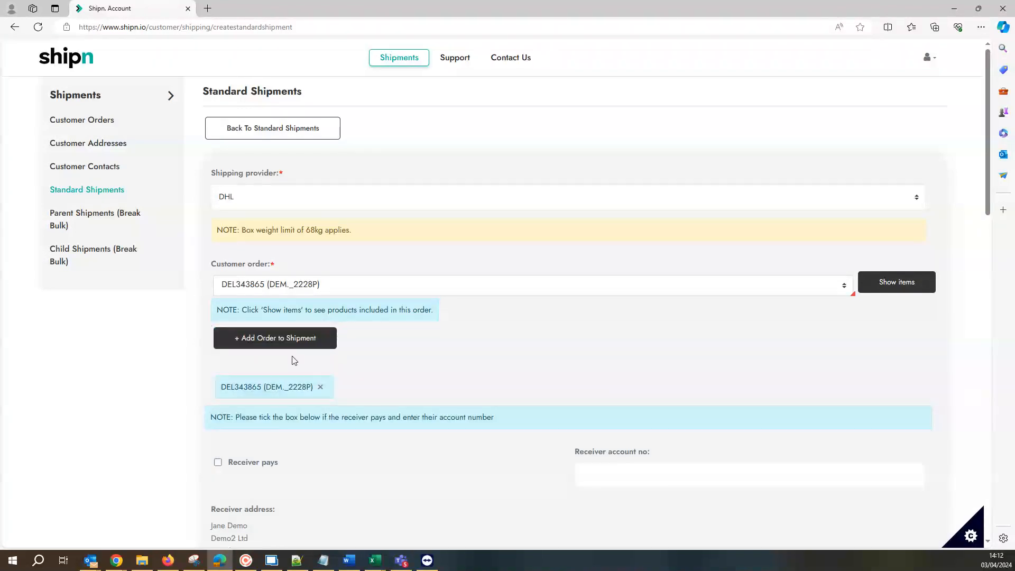
- Validate the shipment's Demo2 Ltd receiver address
{"action": "scroll", "coordinate": [294, 360], "scroll_direction": "down", "scroll_amount": 3}
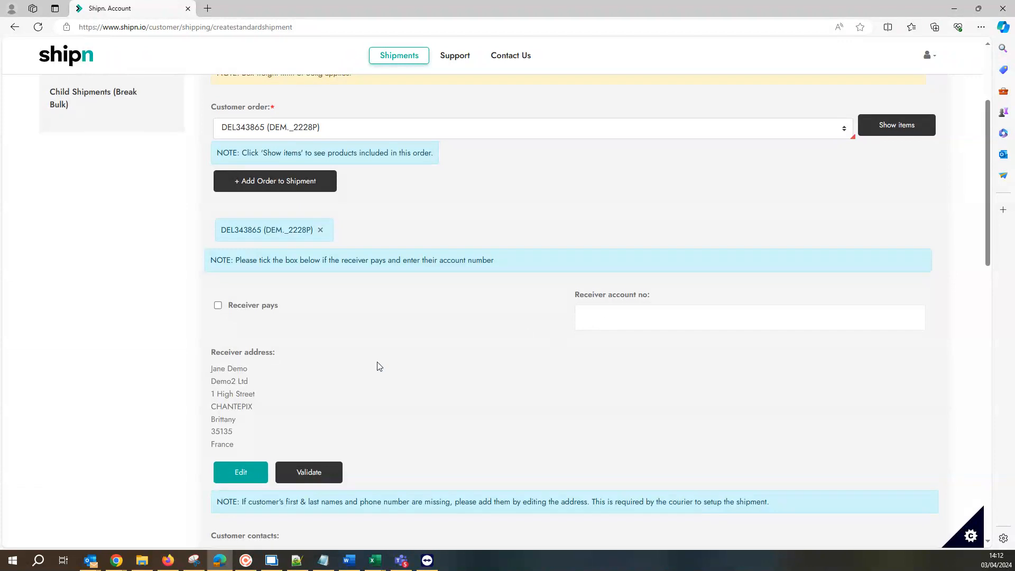
{"action": "scroll", "coordinate": [379, 365], "scroll_direction": "down", "scroll_amount": 3}
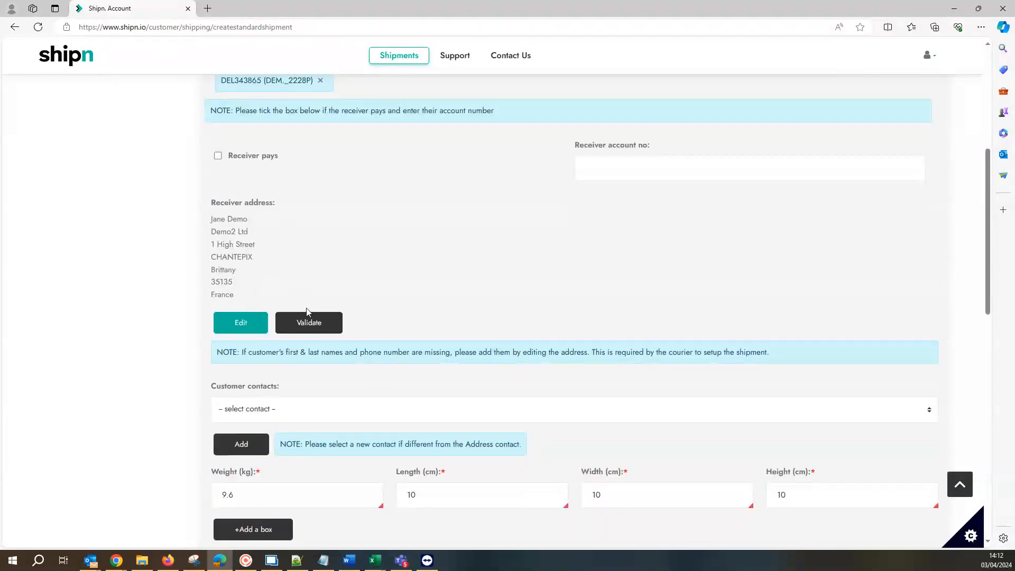
{"action": "left_click", "coordinate": [314, 330]}
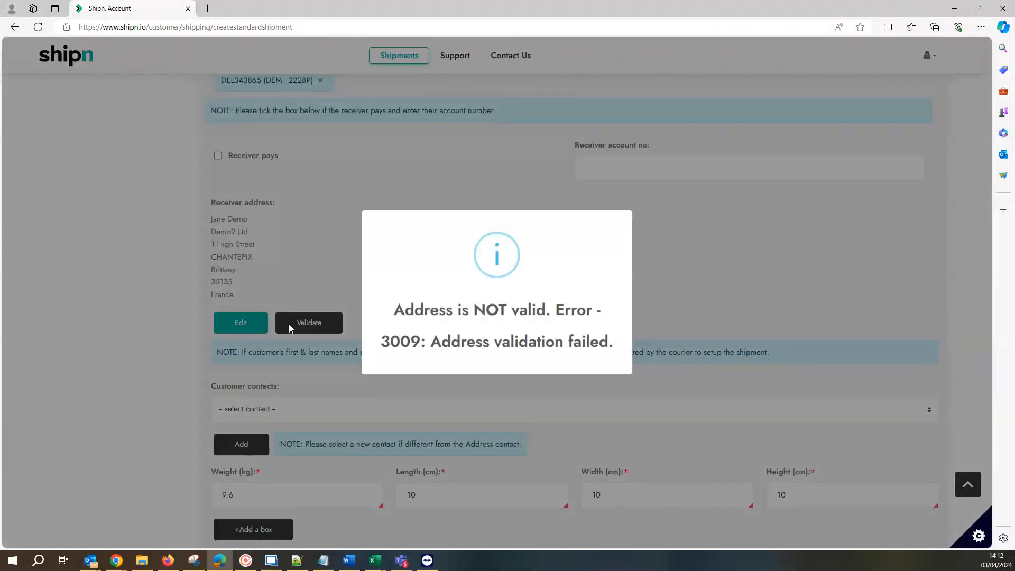
- Change the city in the Demo2 Ltd receiver address to CHANTEPIE, save the edited address and validate it again
{"action": "left_click", "coordinate": [237, 327]}
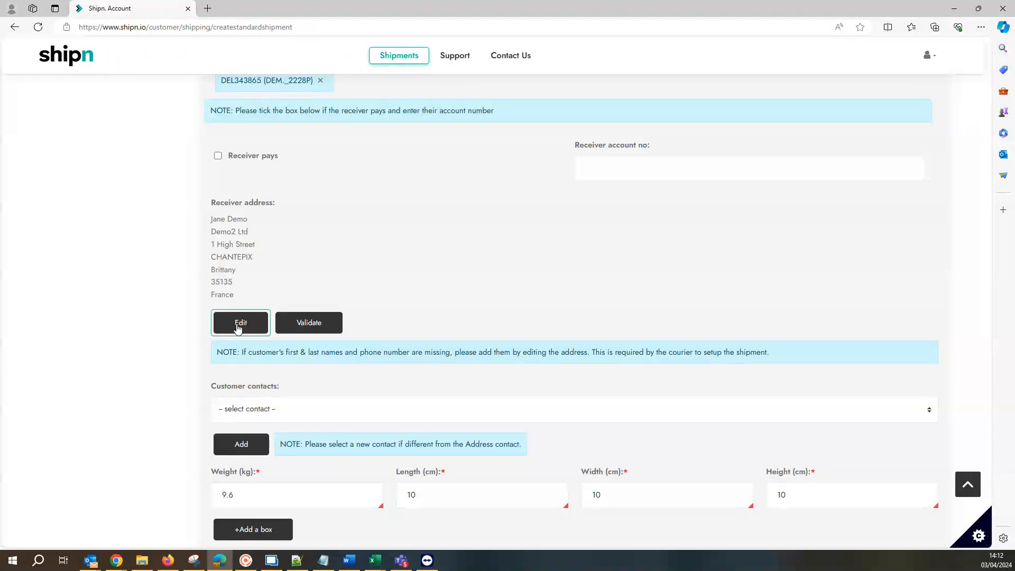
{"action": "left_click", "coordinate": [237, 327]}
{"action": "scroll", "coordinate": [476, 330], "scroll_direction": "down", "scroll_amount": 2}
{"action": "left_click", "coordinate": [410, 349]}
{"action": "key", "text": "BackSpace"}
{"action": "type", "text": "EPIE"}
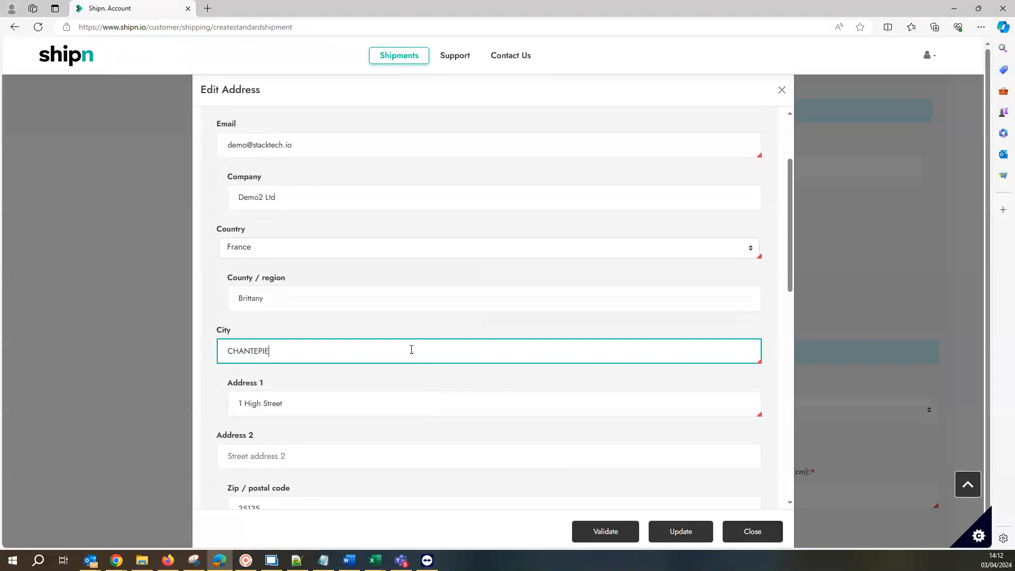
{"action": "left_click", "coordinate": [701, 543]}
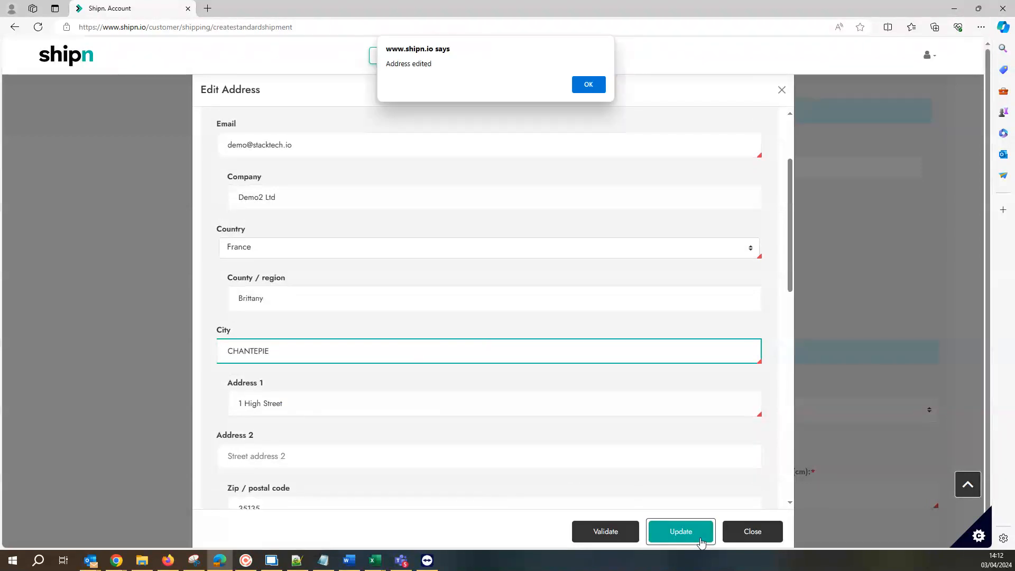
{"action": "left_click", "coordinate": [588, 84]}
{"action": "left_click", "coordinate": [302, 325]}
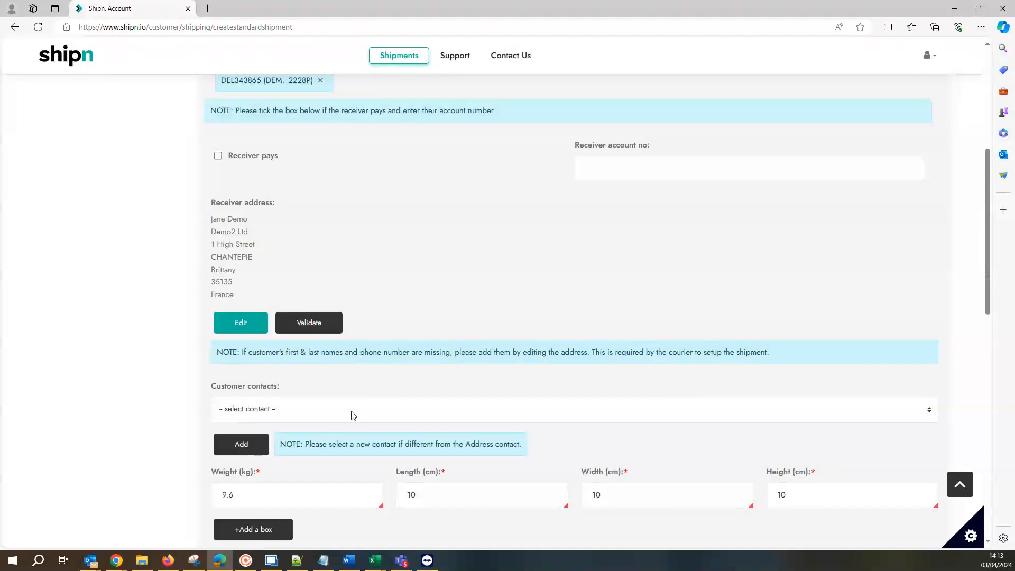
- Assign the listed customer contact to the shipment in place of the address contact
{"action": "scroll", "coordinate": [354, 414], "scroll_direction": "down", "scroll_amount": 2}
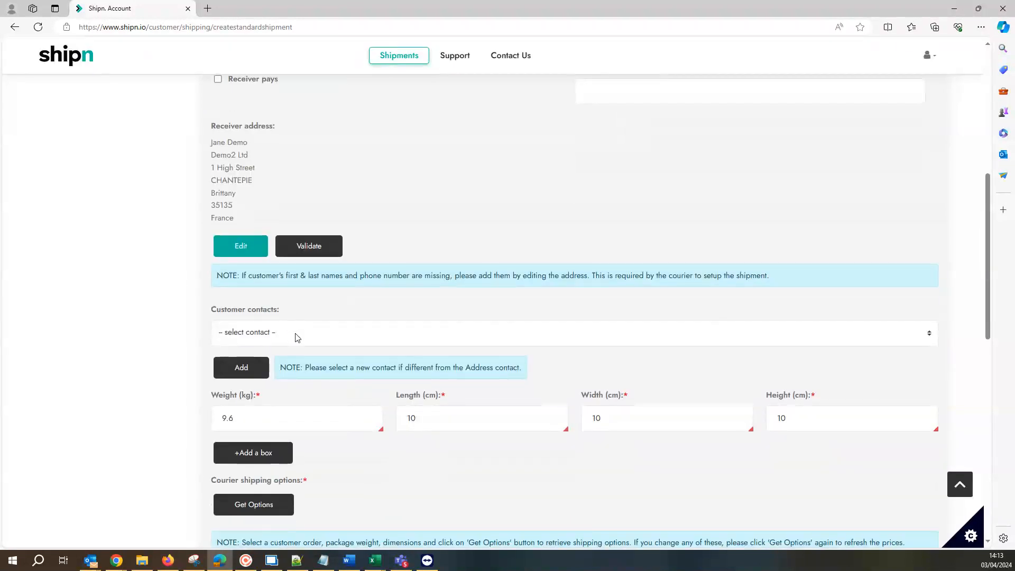
{"action": "left_click", "coordinate": [298, 338]}
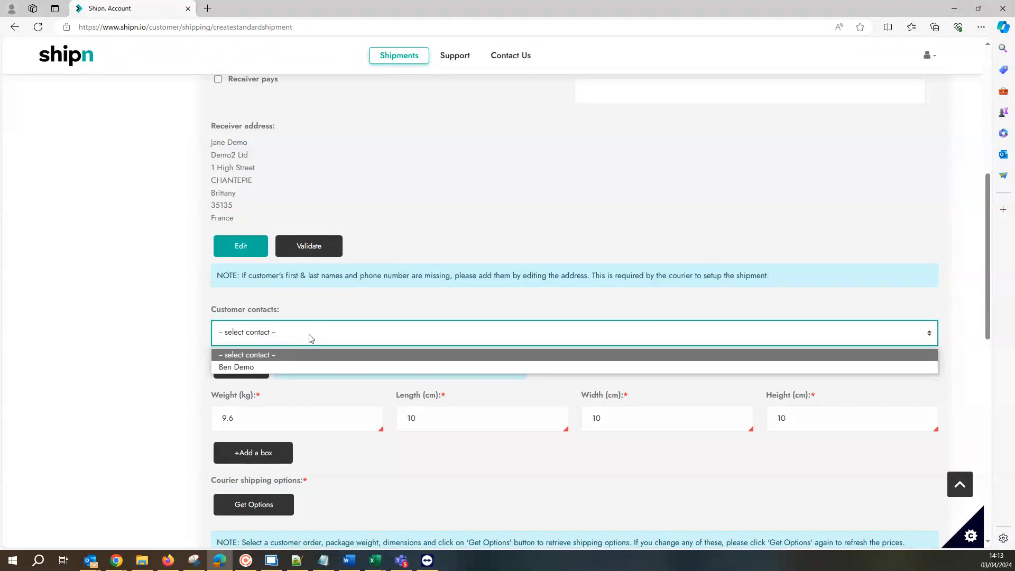
{"action": "left_click", "coordinate": [229, 367]}
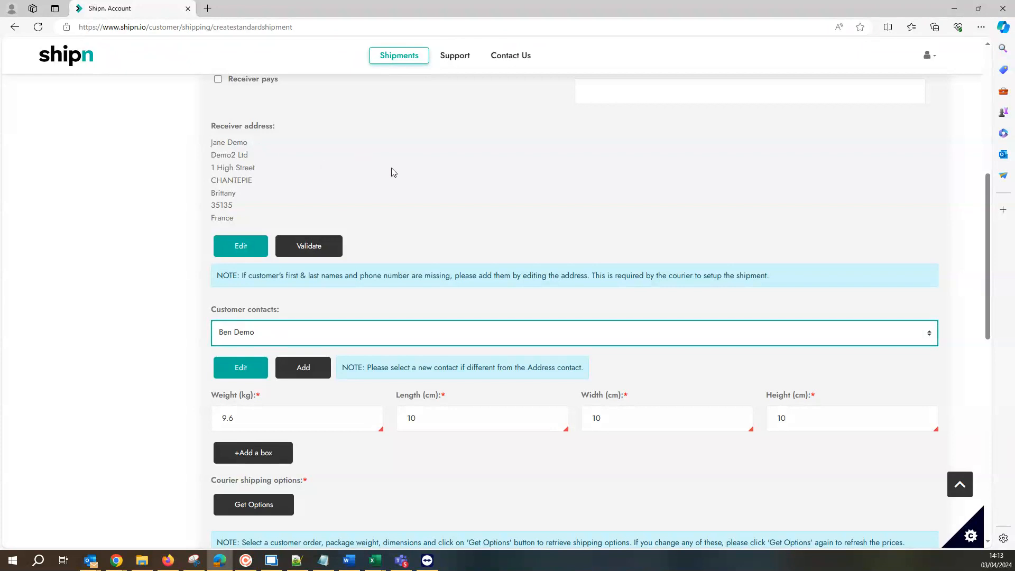
{"action": "left_click", "coordinate": [299, 376]}
- Add a second box to the shipment with a weight of 5 kg and dimensions of 5 × 5 × 5 cm
{"action": "scroll", "coordinate": [298, 380], "scroll_direction": "down", "scroll_amount": 3}
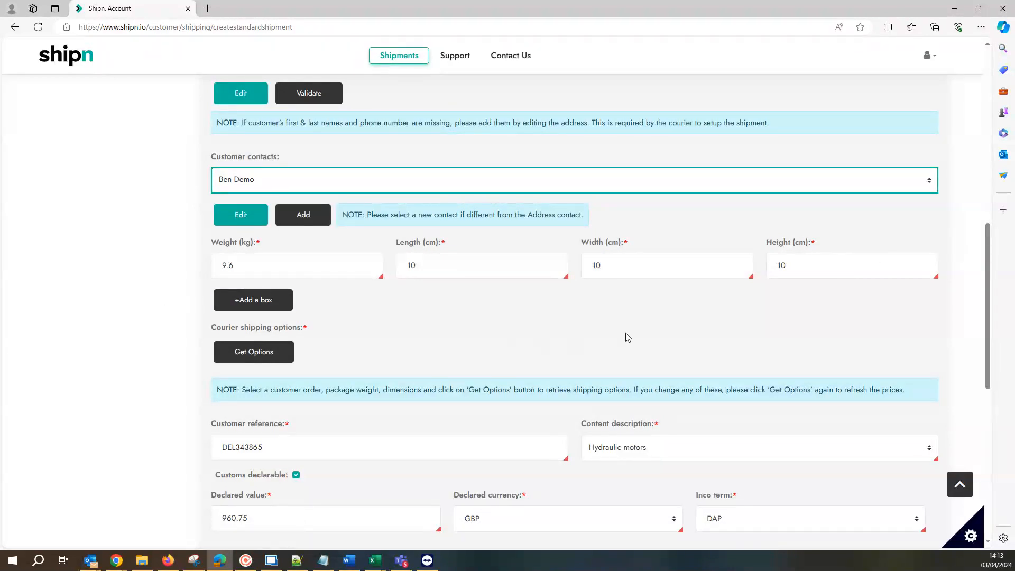
{"action": "scroll", "coordinate": [528, 317], "scroll_direction": "down", "scroll_amount": 2}
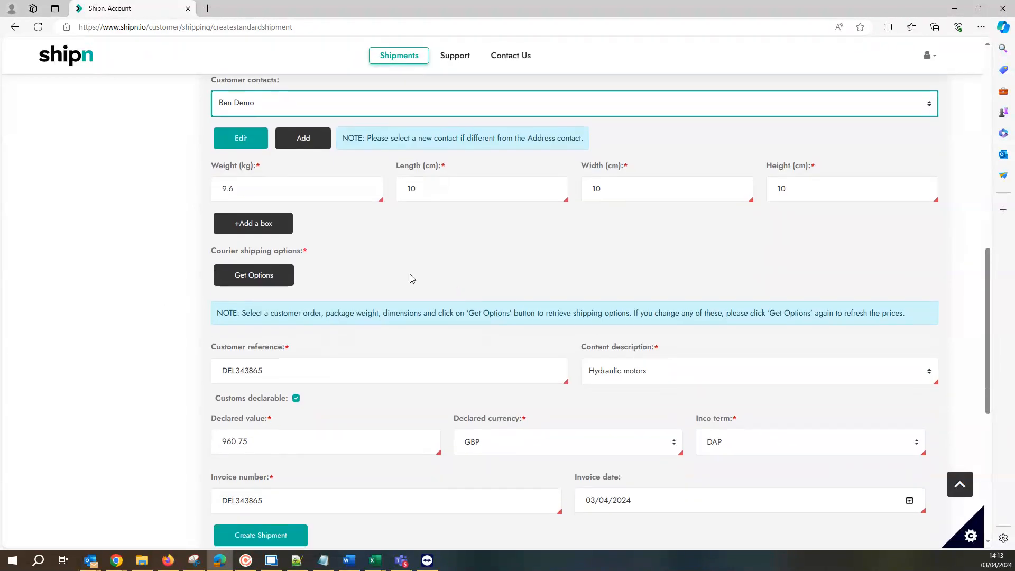
{"action": "left_click", "coordinate": [251, 229]}
{"action": "left_click_drag", "start_coordinate": [256, 276], "coordinate": [193, 280]}
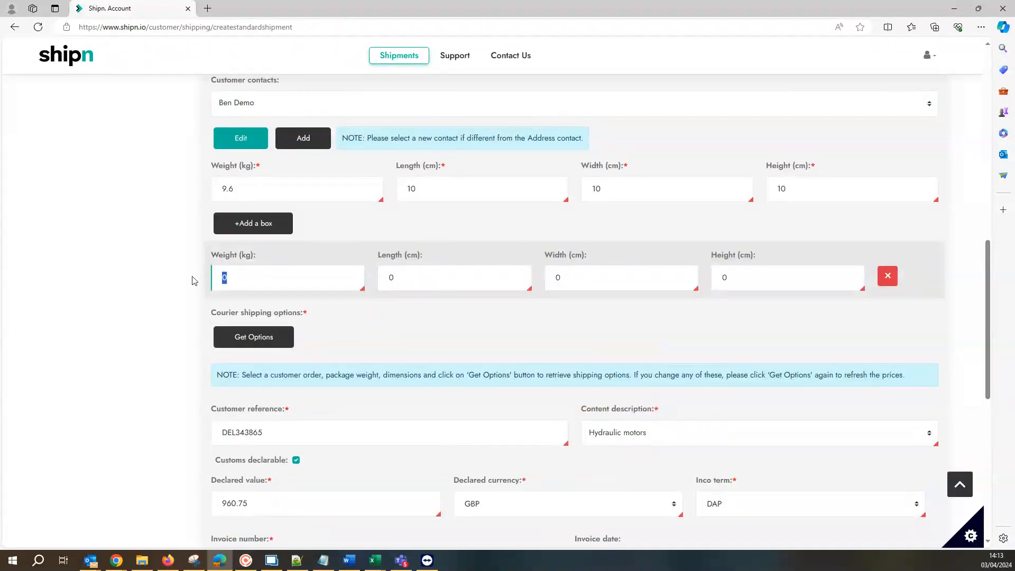
{"action": "type", "text": "5"}
{"action": "key", "text": "Tab"}
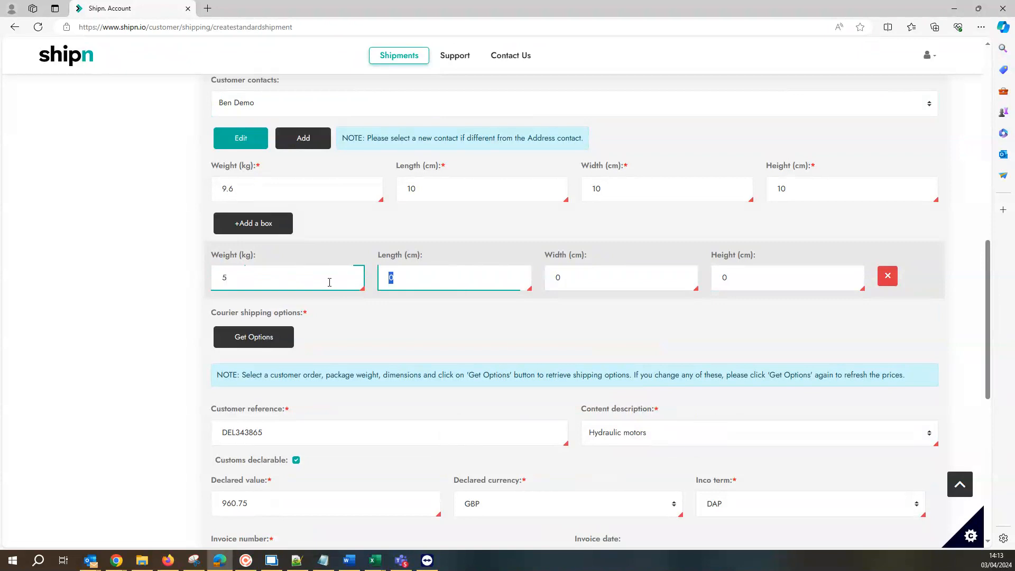
{"action": "type", "text": "5"}
{"action": "key", "text": "Tab"}
{"action": "type", "text": "5"}
{"action": "key", "text": "Tab"}
{"action": "type", "text": "5"}
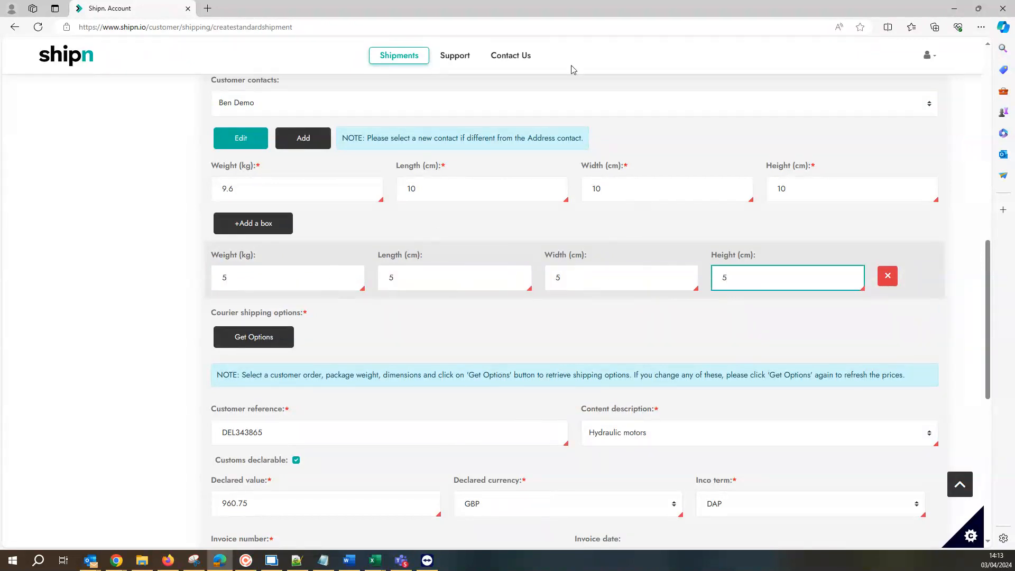
- Retrieve the courier shipping options and choose EXPRESS WORLDWIDE NONDOC for the shipment
{"action": "left_click", "coordinate": [266, 337]}
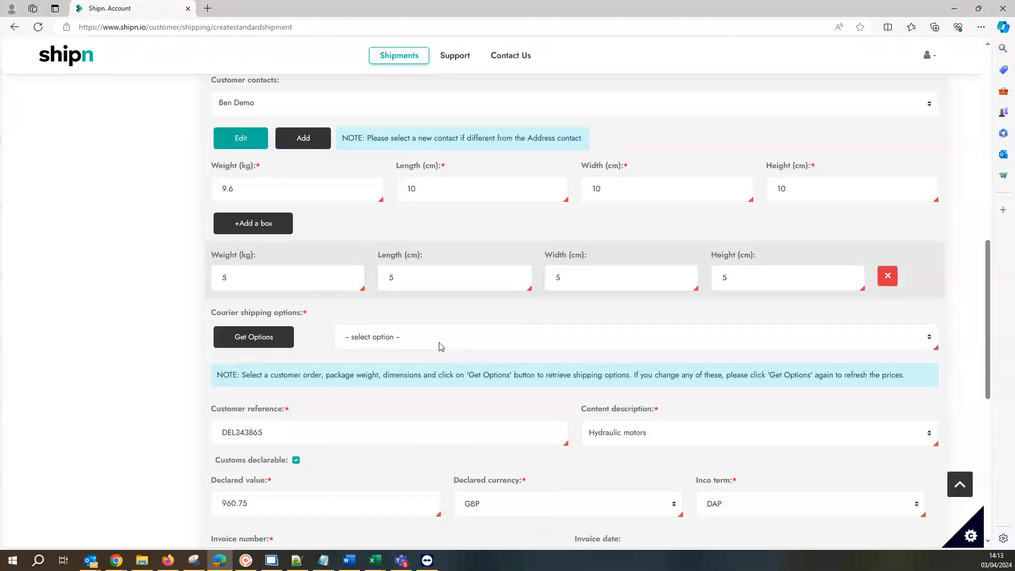
{"action": "left_click", "coordinate": [441, 347]}
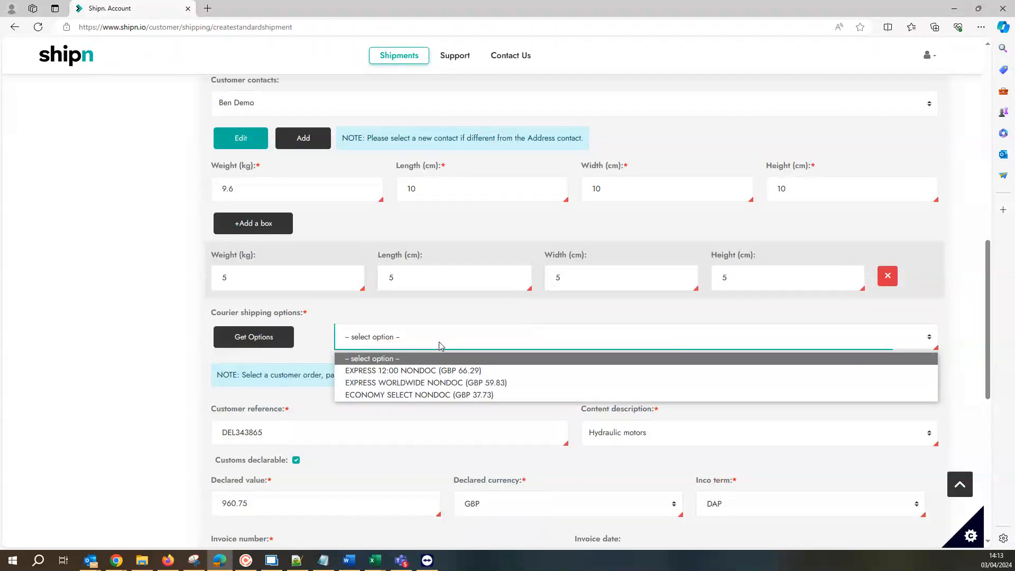
{"action": "left_click", "coordinate": [465, 382]}
- Create the Demo2 Ltd shipment with the prefilled customs and invoice details
{"action": "scroll", "coordinate": [465, 389], "scroll_direction": "down", "scroll_amount": 3}
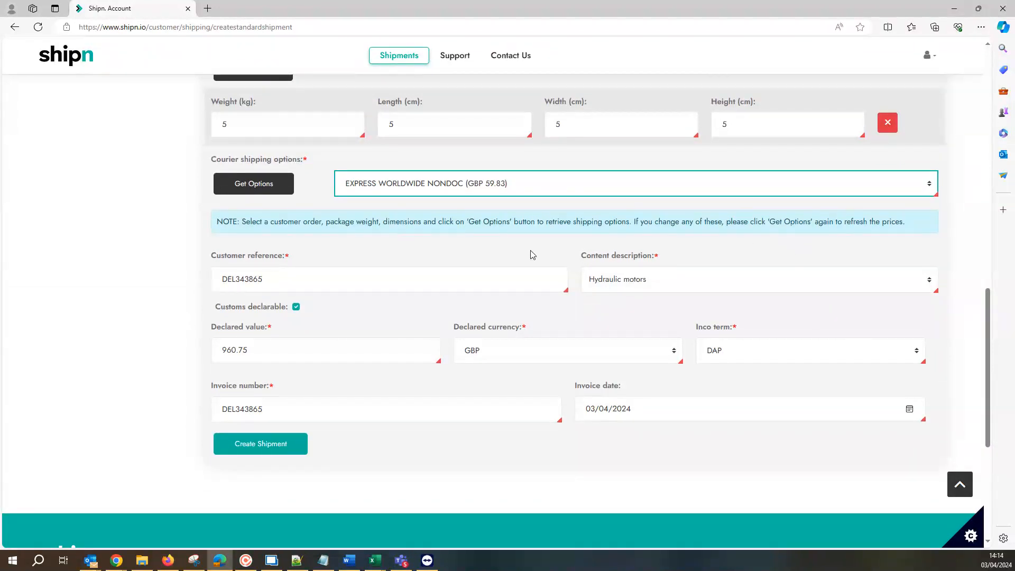
{"action": "left_click", "coordinate": [262, 449]}
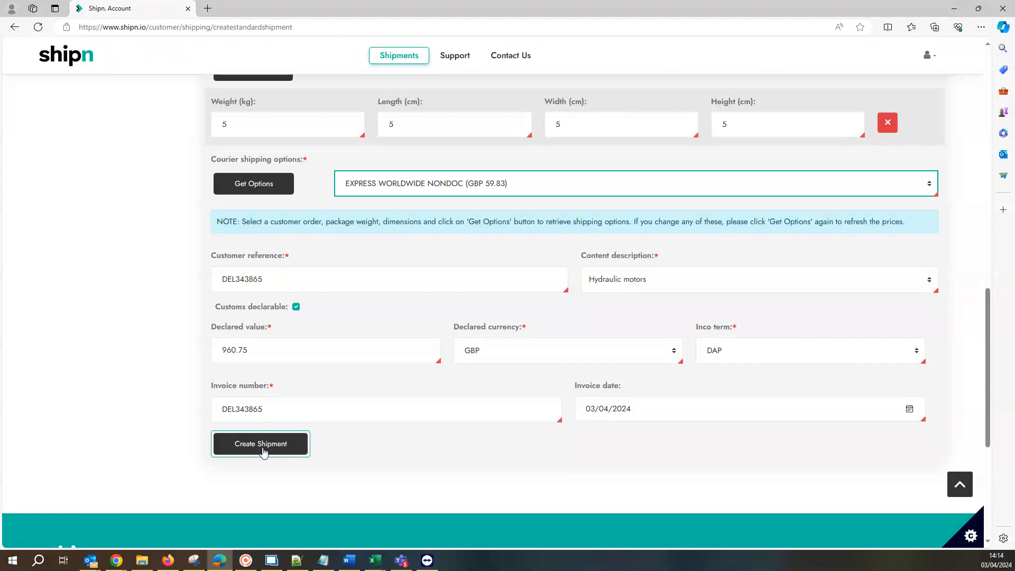
{"action": "left_click", "coordinate": [263, 449]}
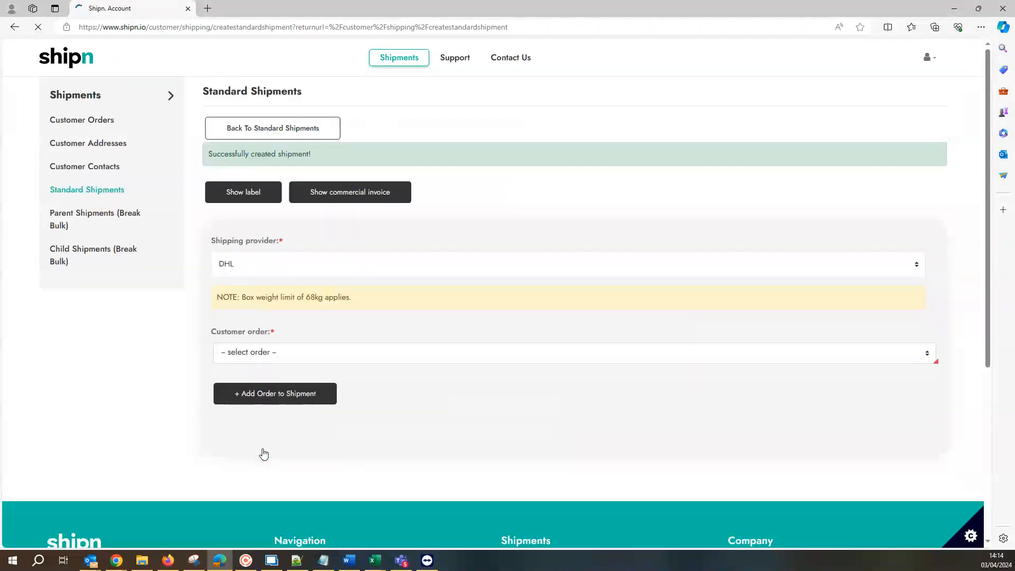
- View the created shipment's label enlarged, check the pages for both boxes, and close it
{"action": "left_click", "coordinate": [222, 198]}
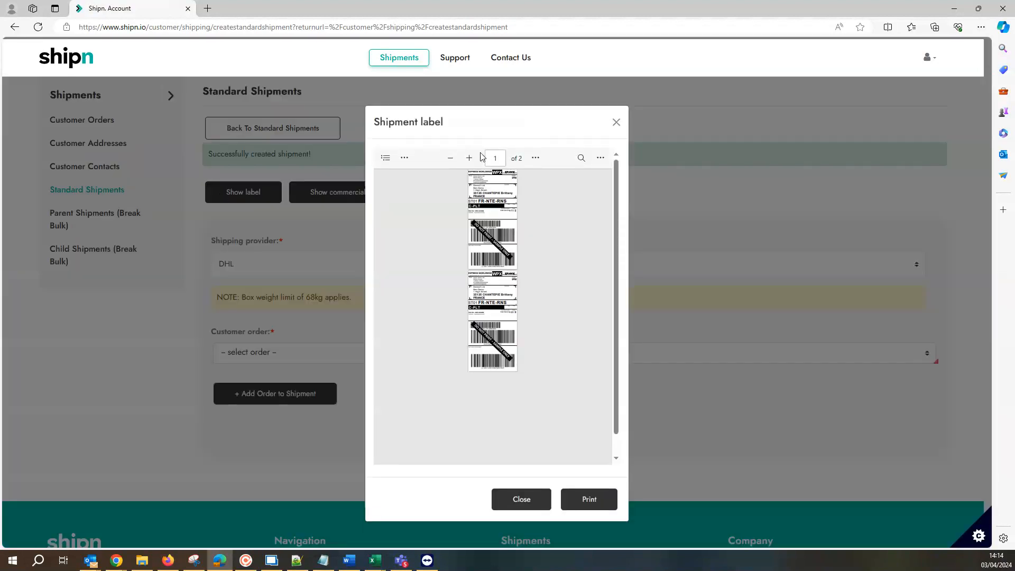
{"action": "left_click", "coordinate": [471, 158]}
{"action": "left_click", "coordinate": [470, 158]}
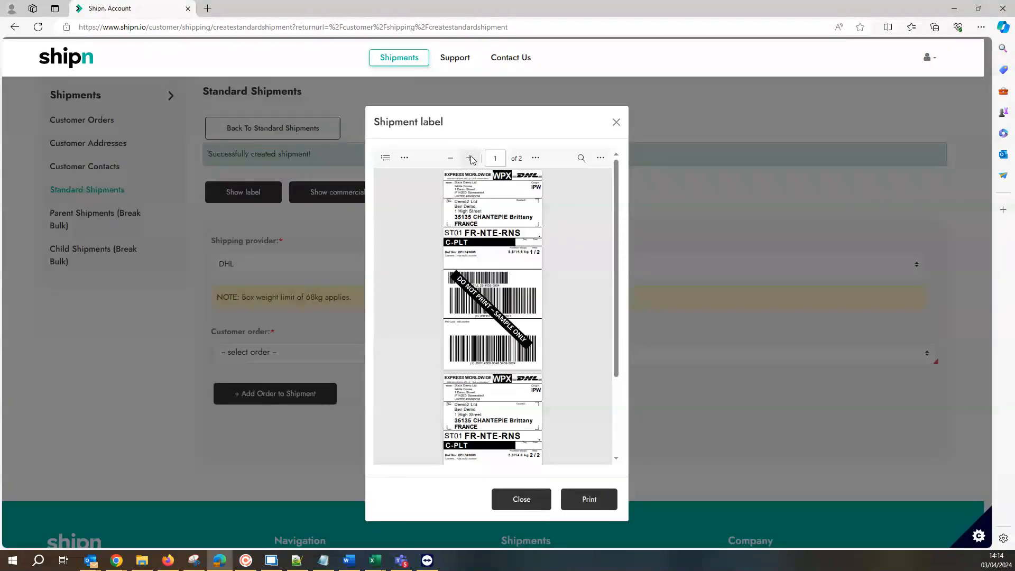
{"action": "left_click", "coordinate": [470, 159]}
{"action": "scroll", "coordinate": [508, 360], "scroll_direction": "down", "scroll_amount": 3}
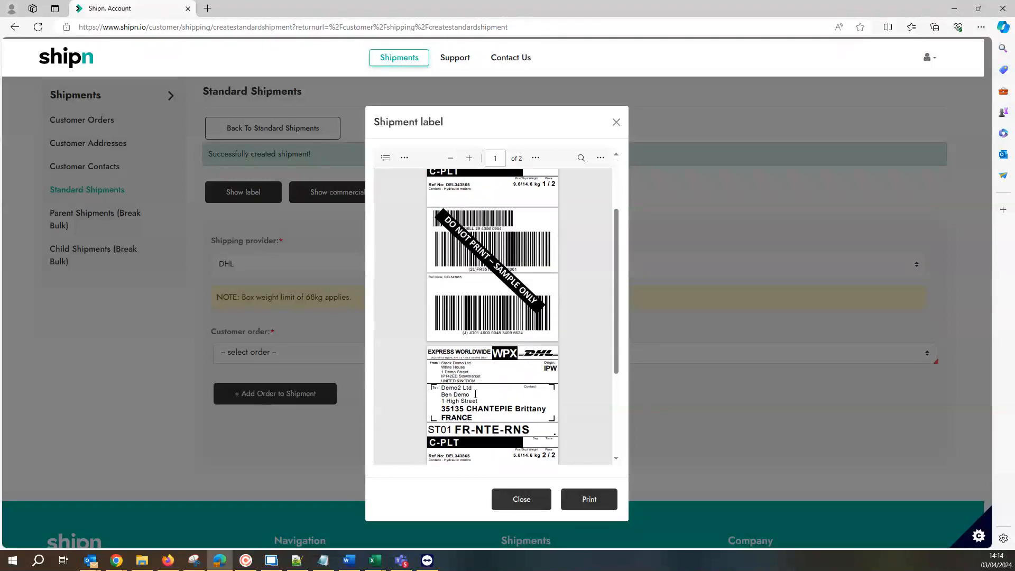
{"action": "left_click", "coordinate": [523, 505]}
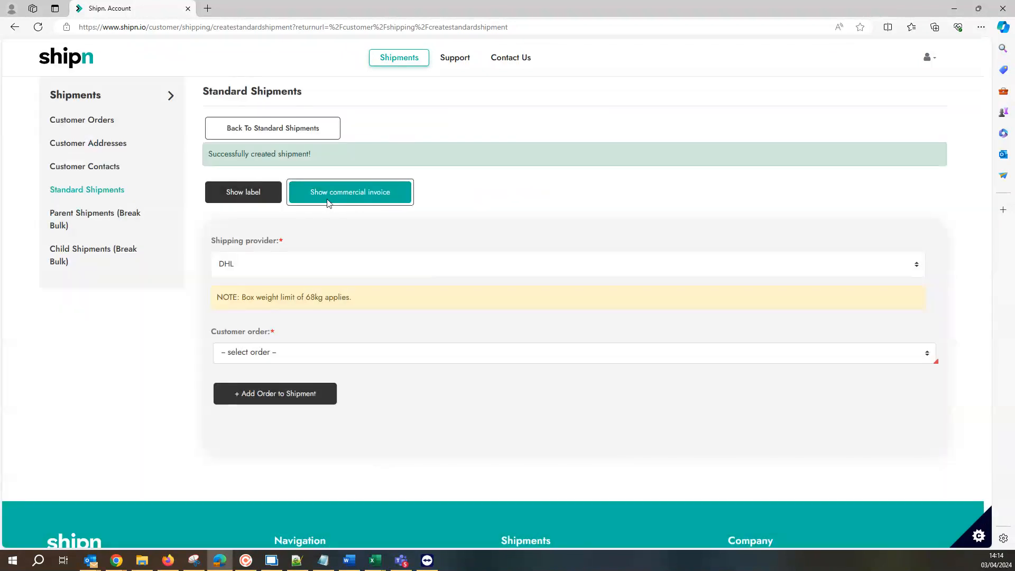
- View the shipment's commercial invoice at a larger size and close it
{"action": "left_click", "coordinate": [329, 204]}
{"action": "left_click", "coordinate": [469, 159]}
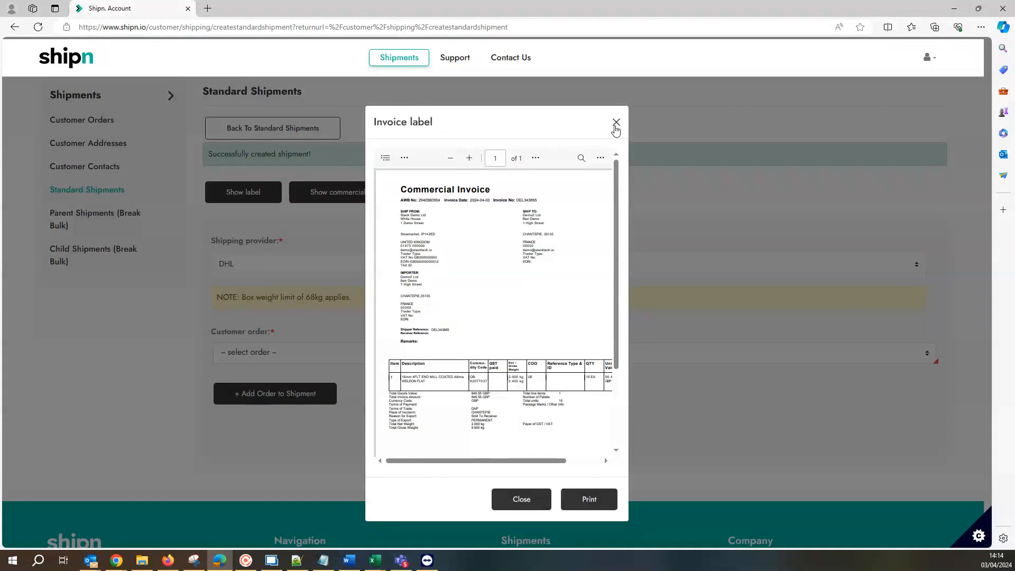
{"action": "left_click", "coordinate": [617, 127]}
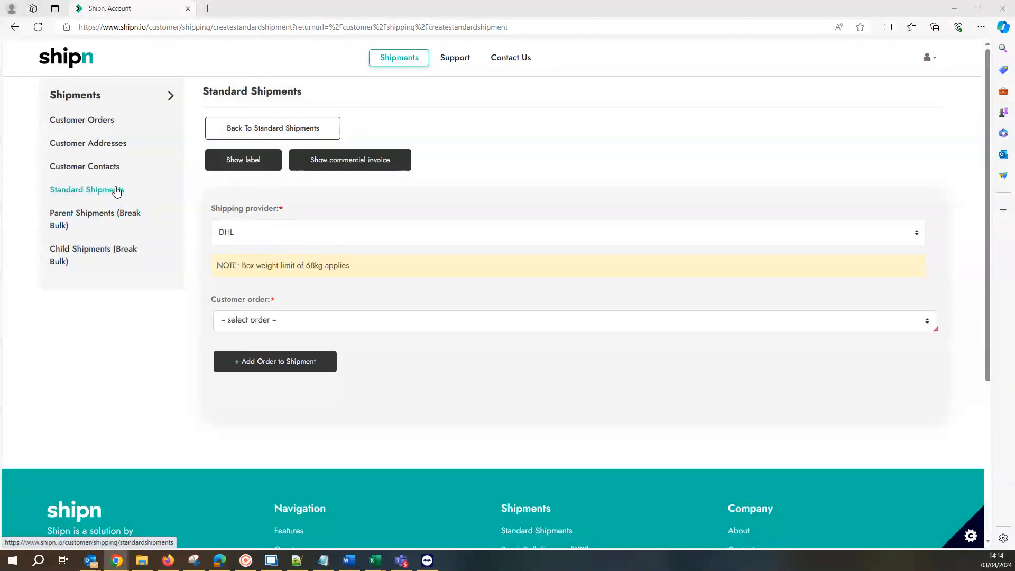
- Start another standard DHL shipment and add the Demo1 Ltd order, found by part of its account code
{"action": "left_click", "coordinate": [275, 135]}
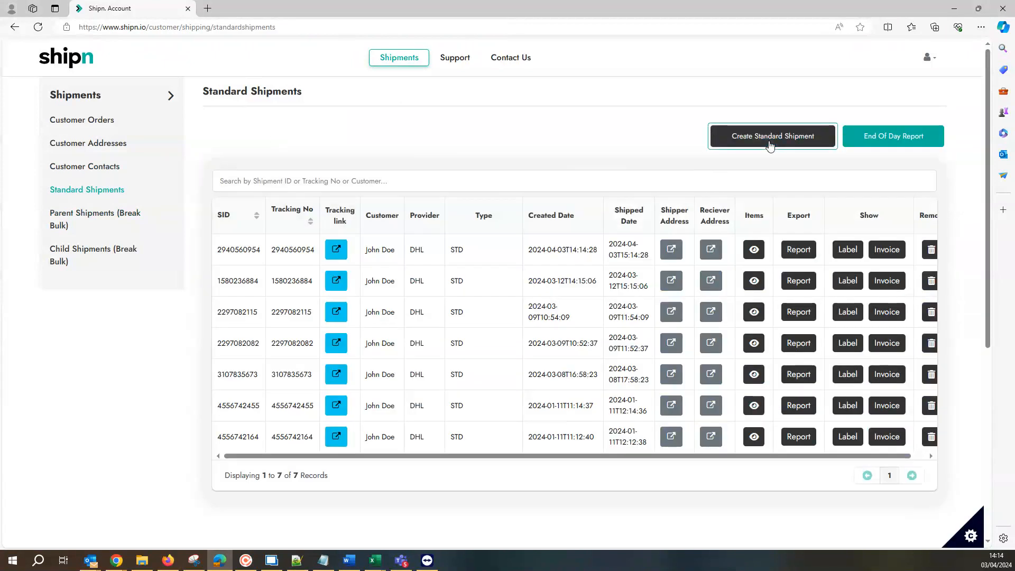
{"action": "left_click", "coordinate": [769, 145]}
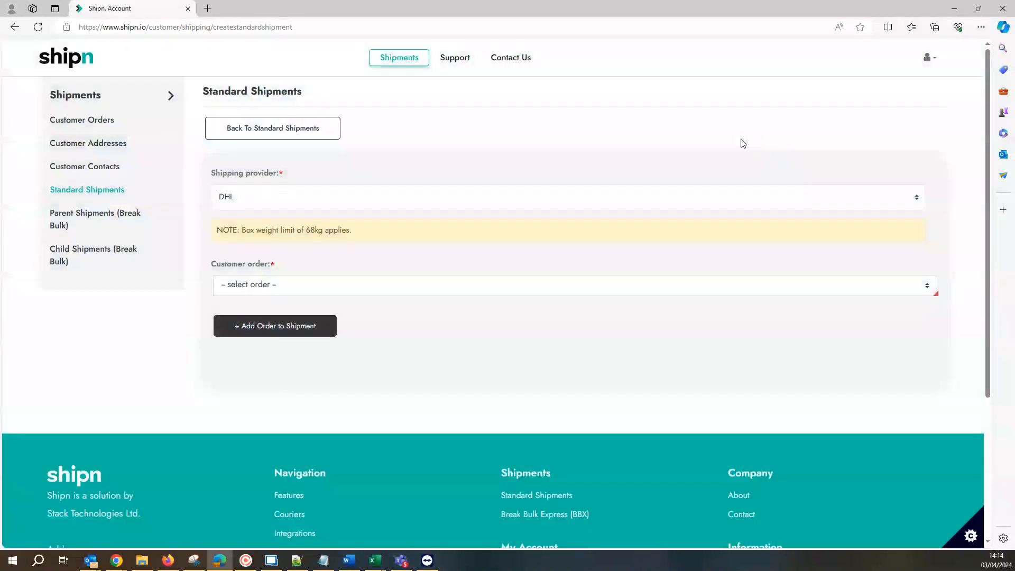
{"action": "scroll", "coordinate": [296, 158], "scroll_direction": "down", "scroll_amount": 2}
{"action": "left_click", "coordinate": [332, 208]}
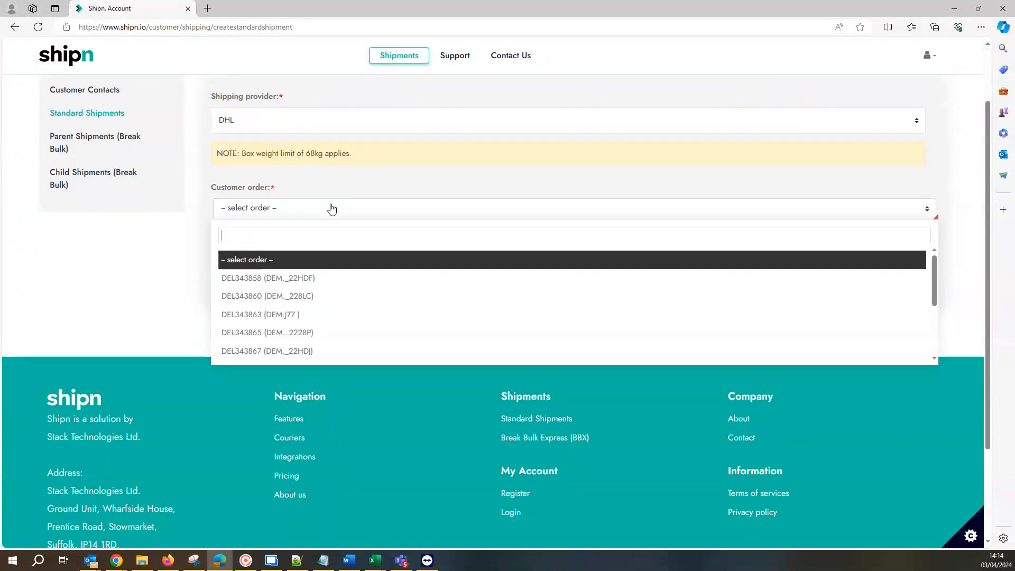
{"action": "type", "text": "G174"}
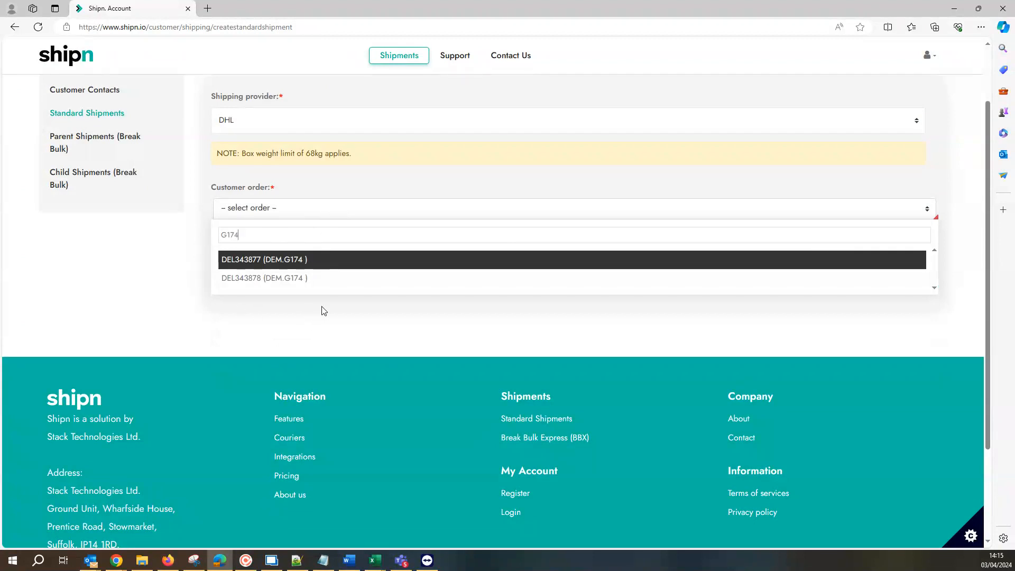
{"action": "left_click", "coordinate": [283, 259]}
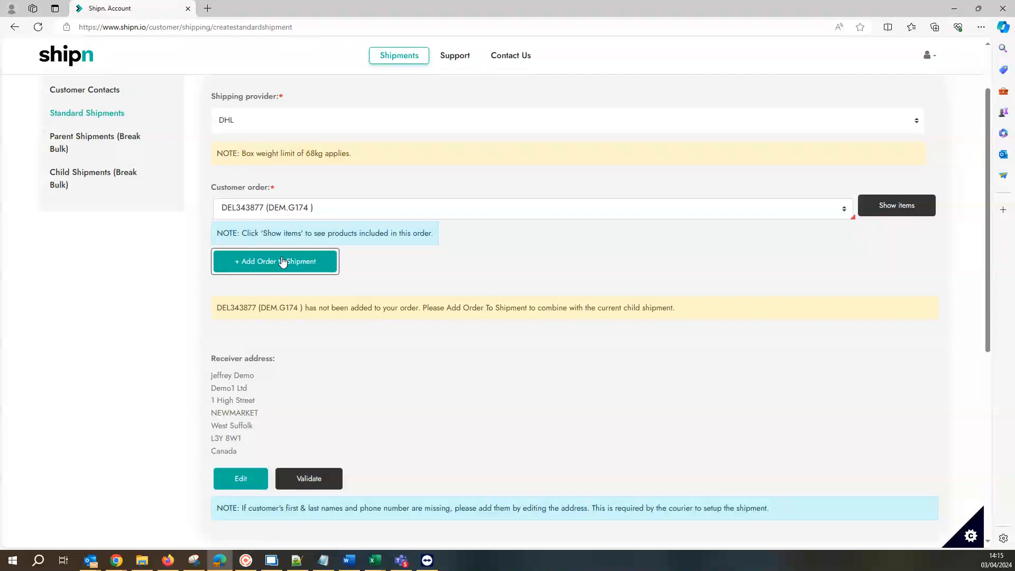
{"action": "left_click", "coordinate": [283, 261]}
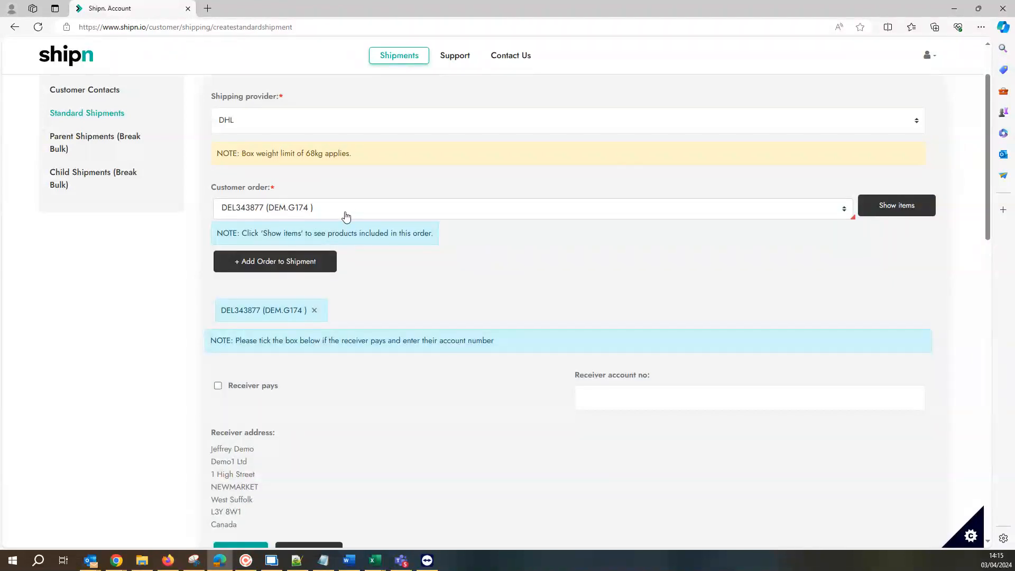
- Add the second order from the same account, addressed to Demo8 Ltd, to the current shipment
{"action": "left_click", "coordinate": [349, 211]}
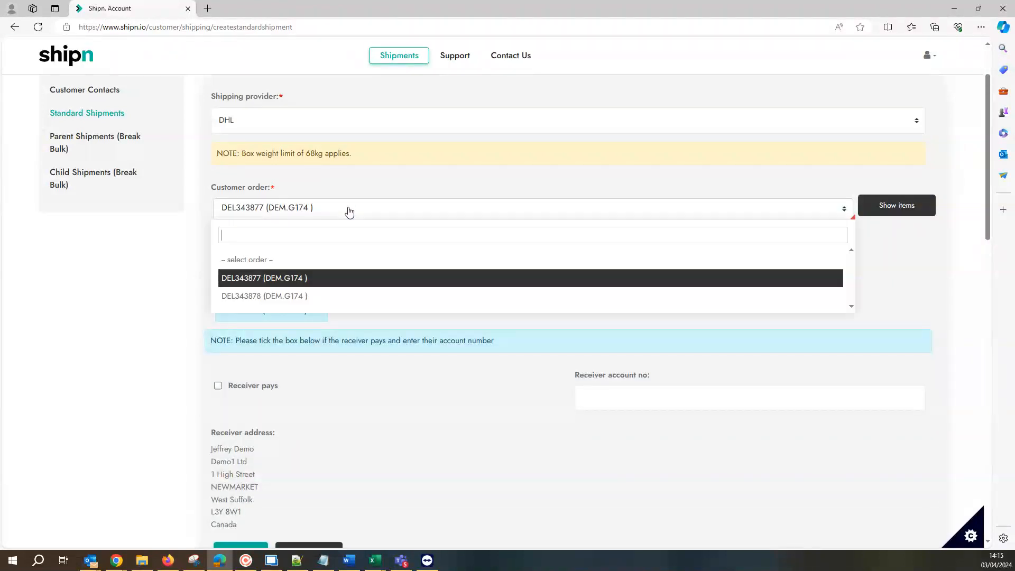
{"action": "left_click", "coordinate": [300, 296]}
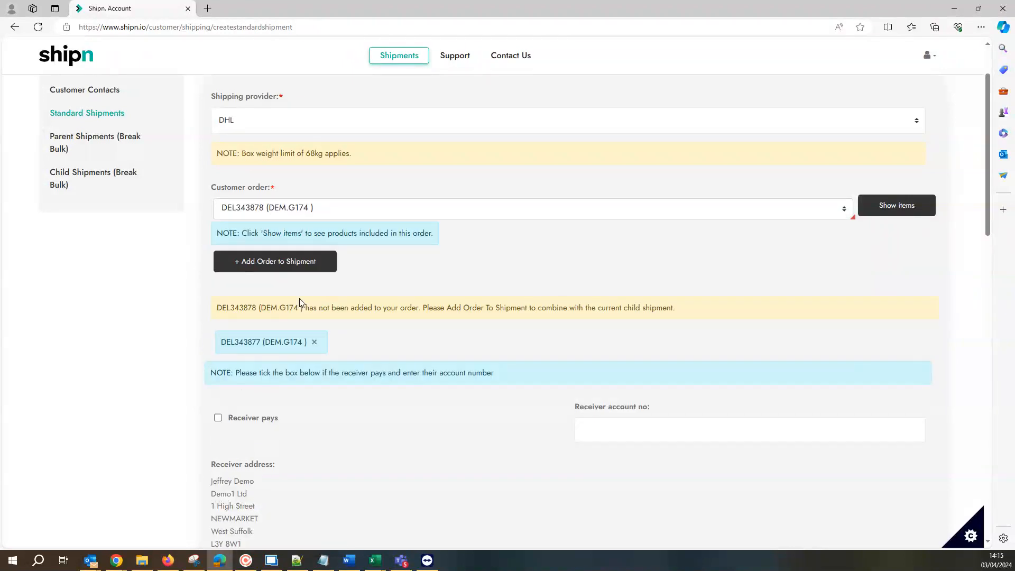
{"action": "left_click", "coordinate": [309, 268]}
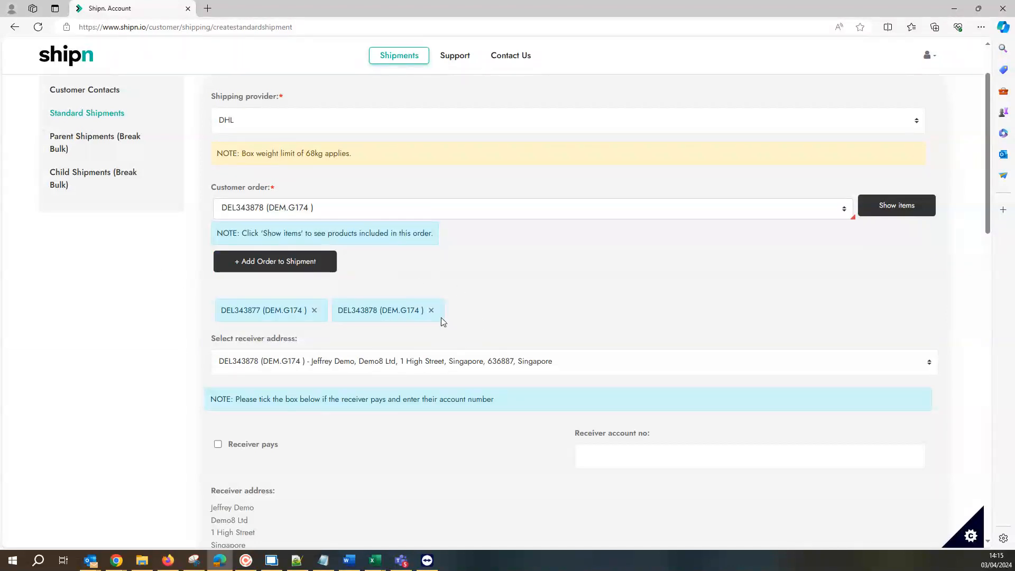
- Choose the Demo8 Ltd address in Singapore as the combined shipment's receiver address and validate it
{"action": "scroll", "coordinate": [492, 214], "scroll_direction": "down", "scroll_amount": 3}
{"action": "left_click", "coordinate": [492, 212]}
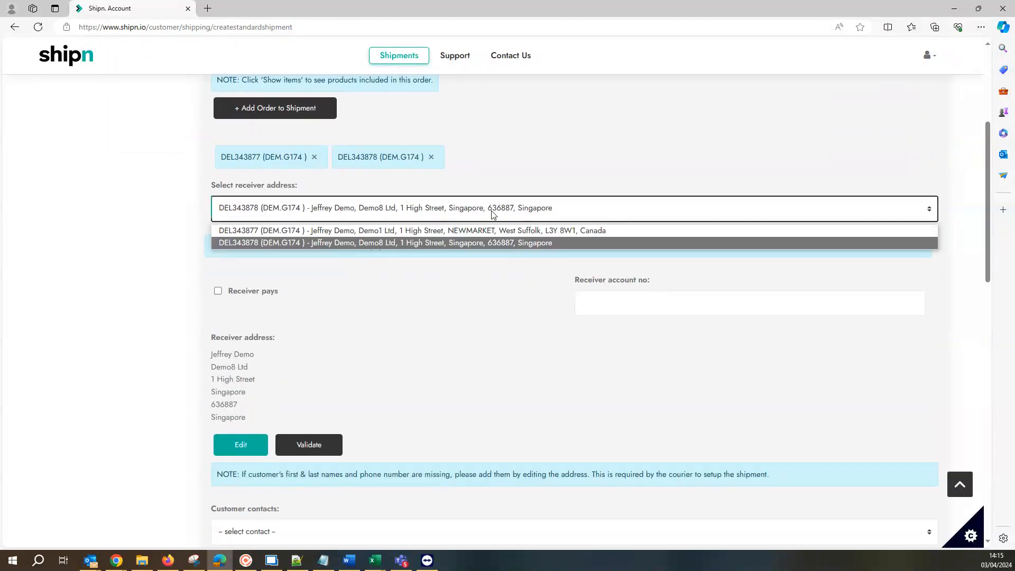
{"action": "left_click", "coordinate": [511, 245]}
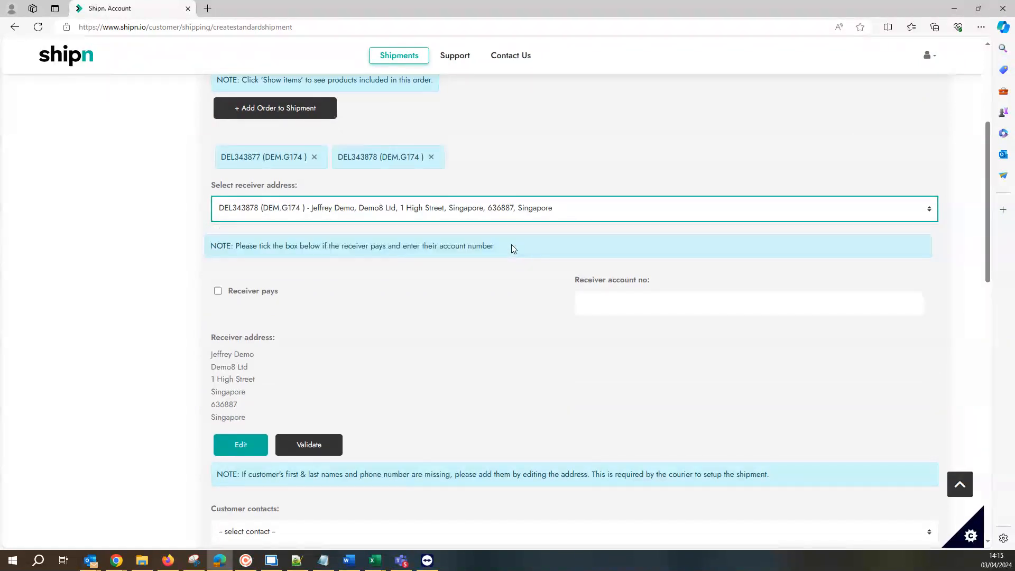
{"action": "left_click", "coordinate": [299, 444]}
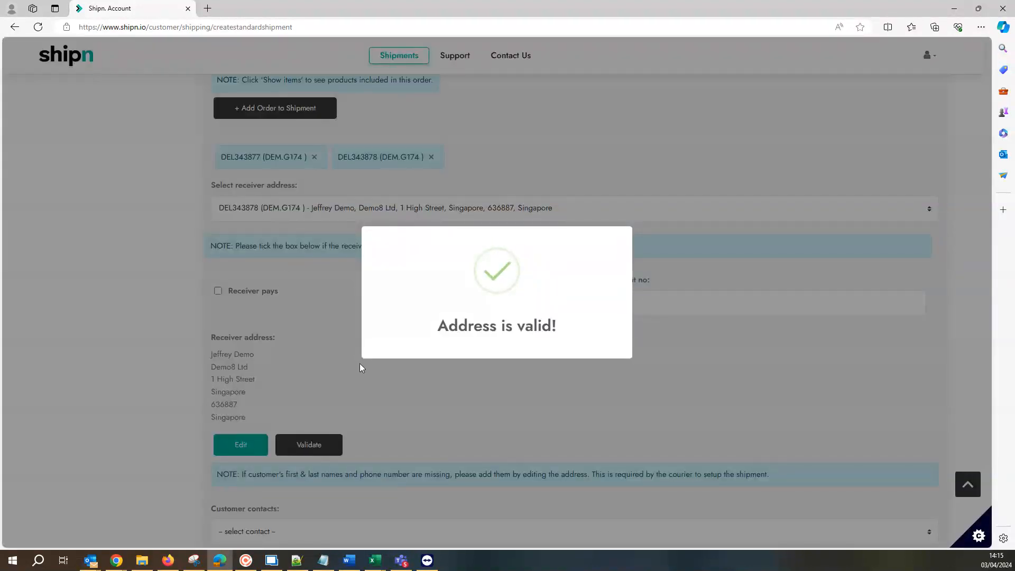
- Set the package's length, width and height to 10 cm each
{"action": "scroll", "coordinate": [464, 400], "scroll_direction": "down", "scroll_amount": 2}
{"action": "scroll", "coordinate": [465, 399], "scroll_direction": "down", "scroll_amount": 4}
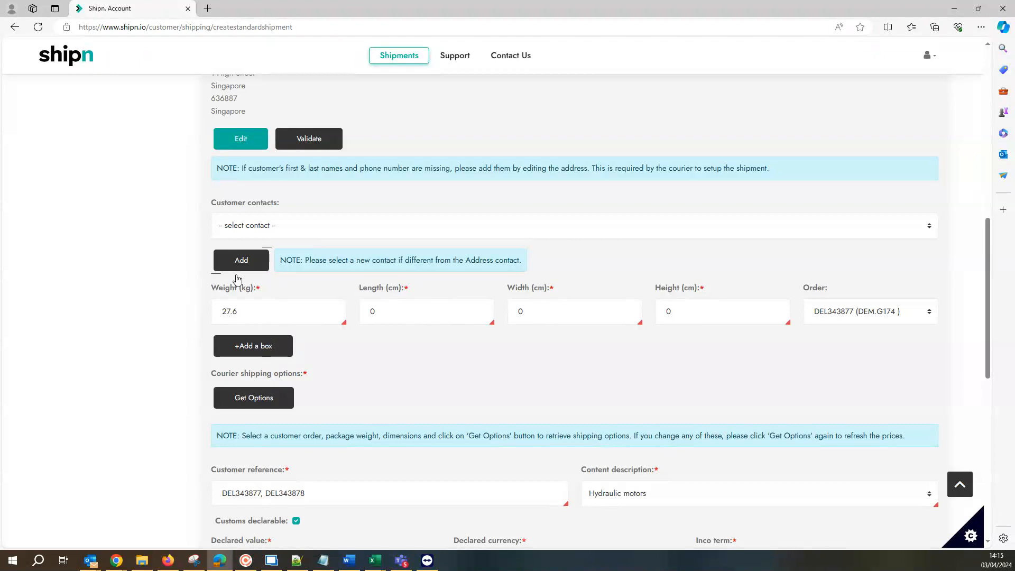
{"action": "double_click", "coordinate": [395, 319]}
{"action": "type", "text": "10"}
{"action": "double_click", "coordinate": [568, 309]}
{"action": "type", "text": "10"}
{"action": "left_click", "coordinate": [674, 305]}
{"action": "key", "text": "BackSpace"}
{"action": "type", "text": "10"}
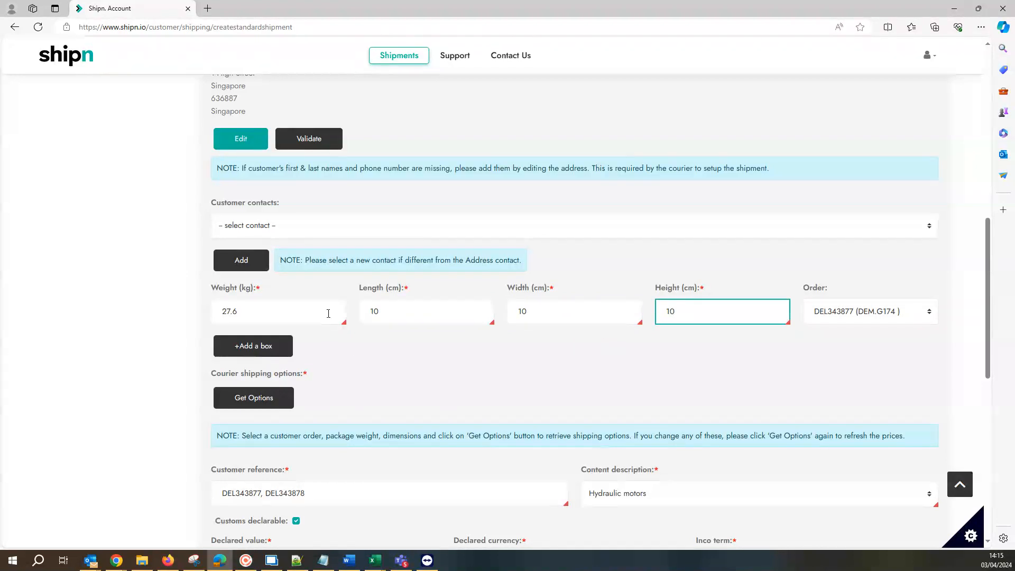
- Retrieve the courier shipping options for the package and choose EXPRESS WORLDWIDE NONDOC
{"action": "left_click", "coordinate": [261, 406]}
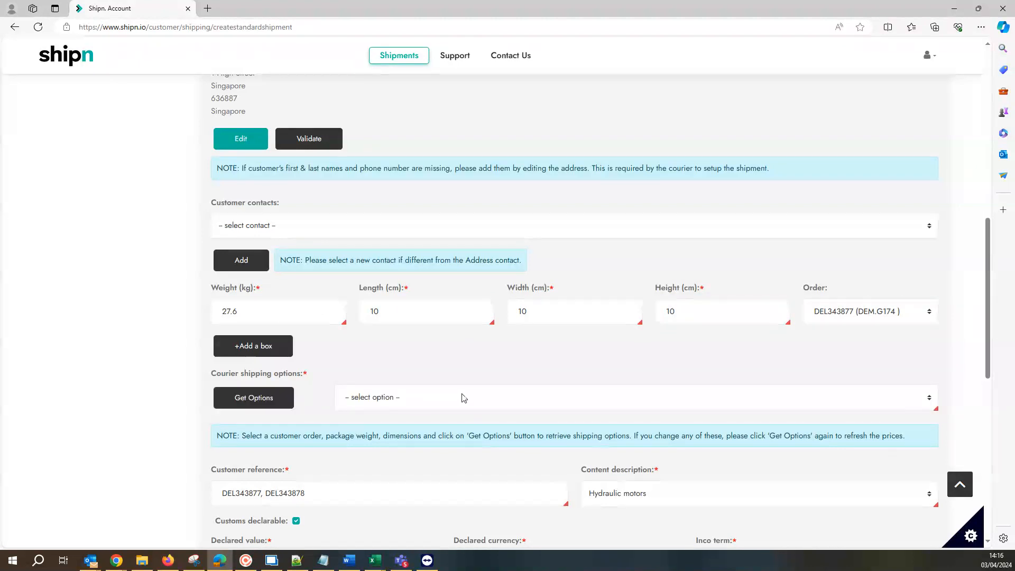
{"action": "left_click", "coordinate": [462, 397]}
{"action": "left_click", "coordinate": [472, 455]}
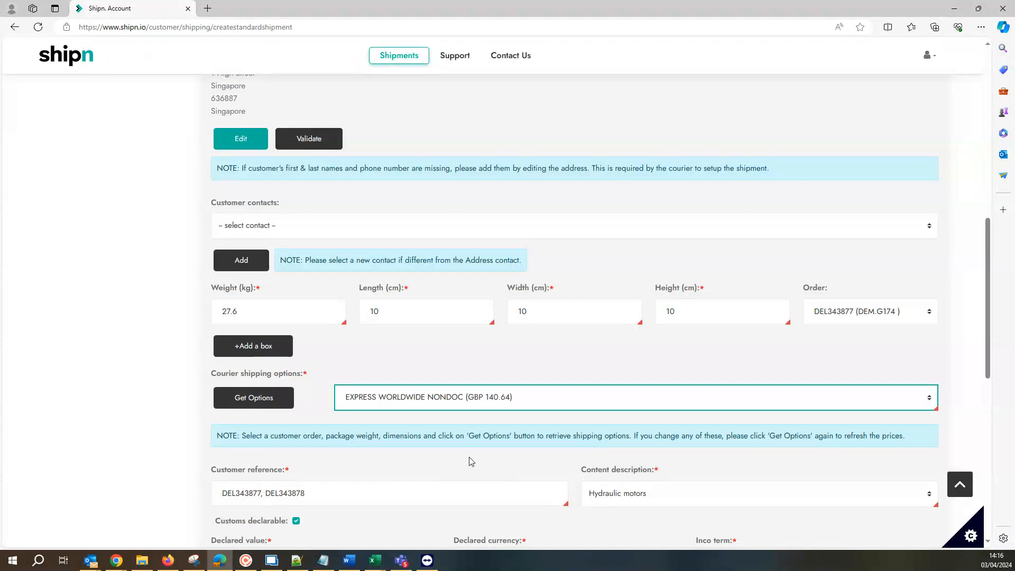
- Create the combined shipment with the prefilled customs and invoice details
{"action": "scroll", "coordinate": [471, 461], "scroll_direction": "down", "scroll_amount": 6}
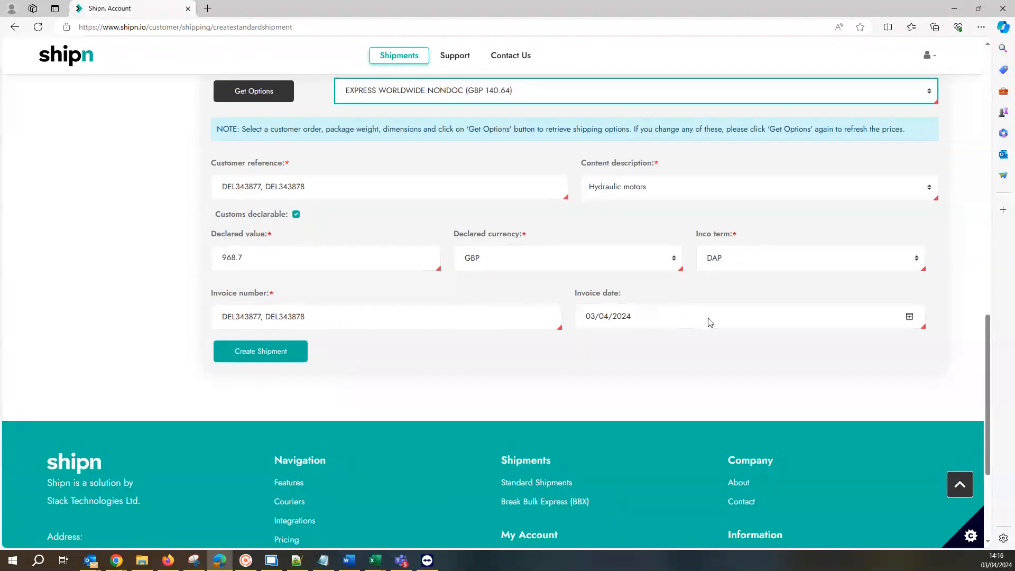
{"action": "left_click", "coordinate": [261, 351]}
{"action": "left_click", "coordinate": [252, 259]}
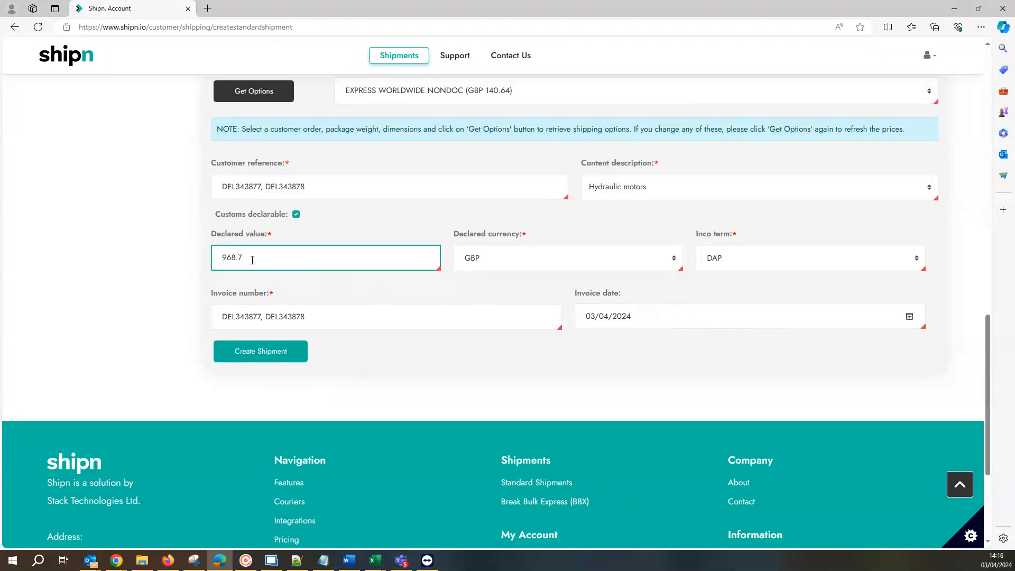
{"action": "left_click", "coordinate": [266, 363]}
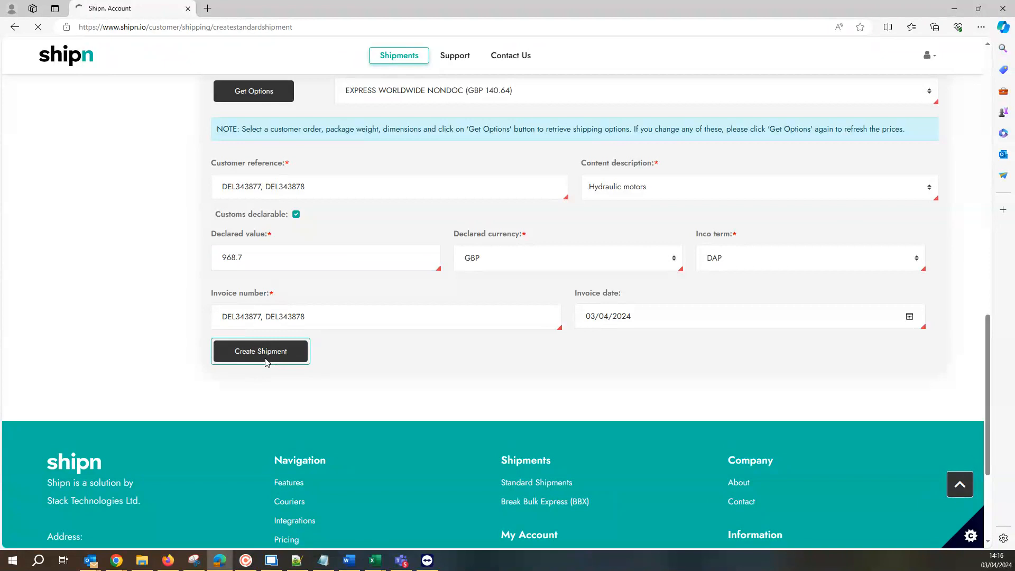